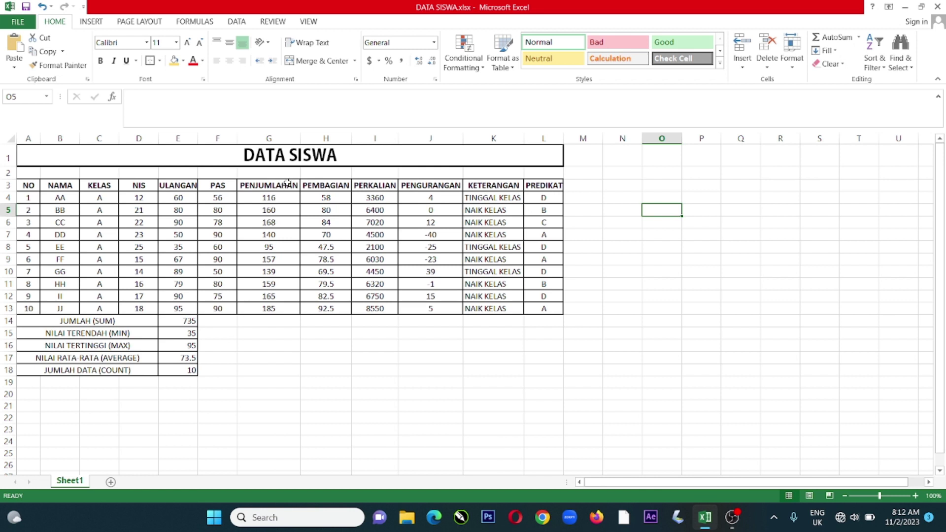
# Step: Rename the PENJUMLAHAN header in G3 to JUMLAH and the PEMBAGIAN header in H3 to RATA-RATA
pyautogui.click(287, 184)
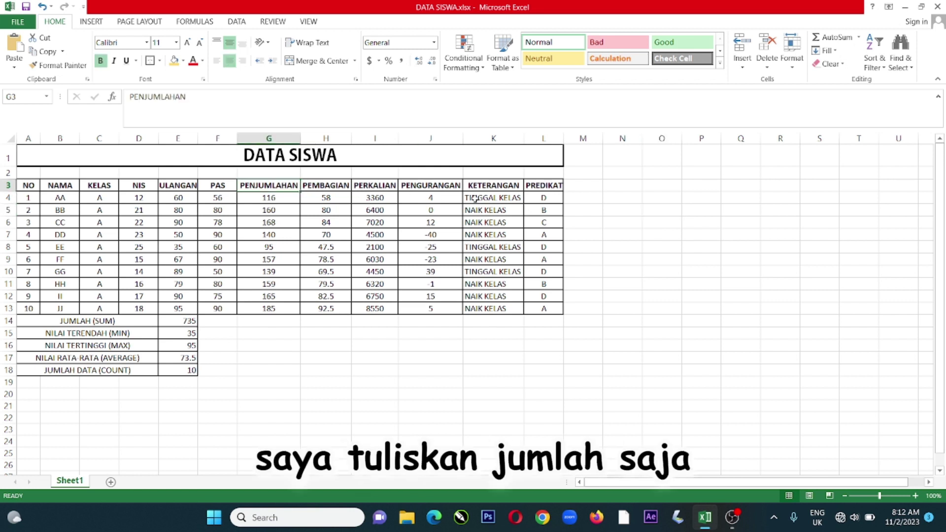
pyautogui.write('JUMLAH')
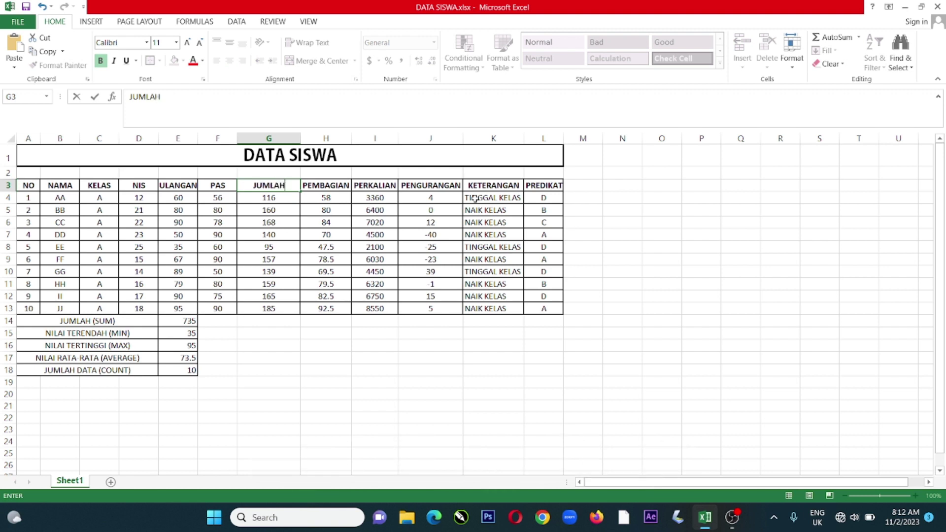
pyautogui.press('Tab')
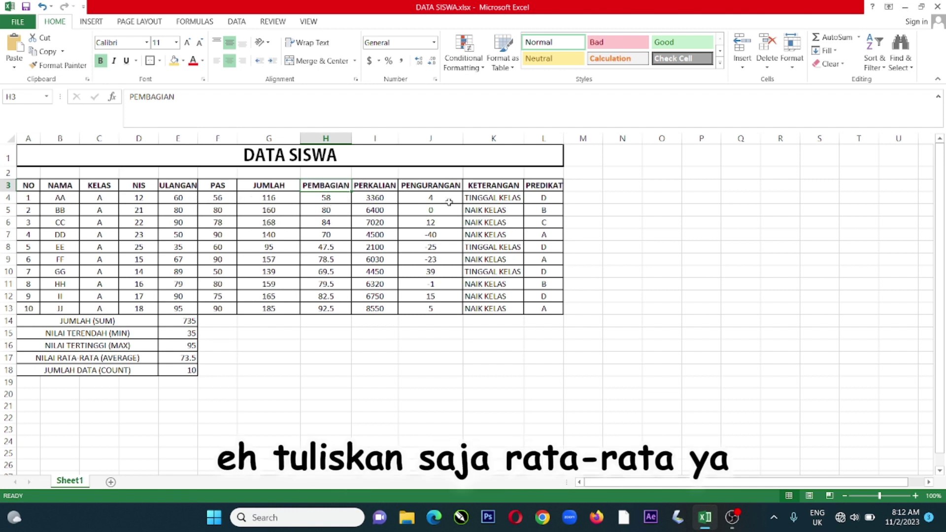
pyautogui.write('RATA-RATA')
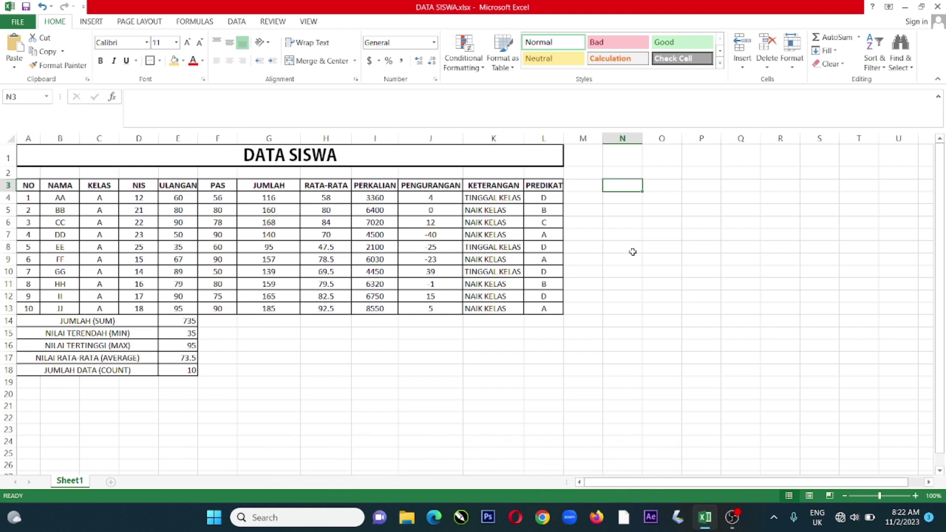
pyautogui.write('$')
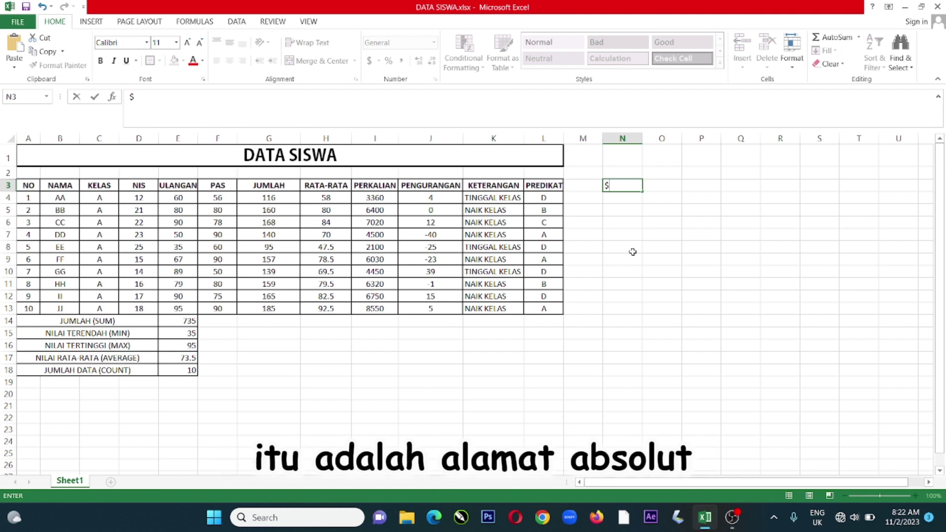
pyautogui.press('BackSpace')
pyautogui.press('Return')
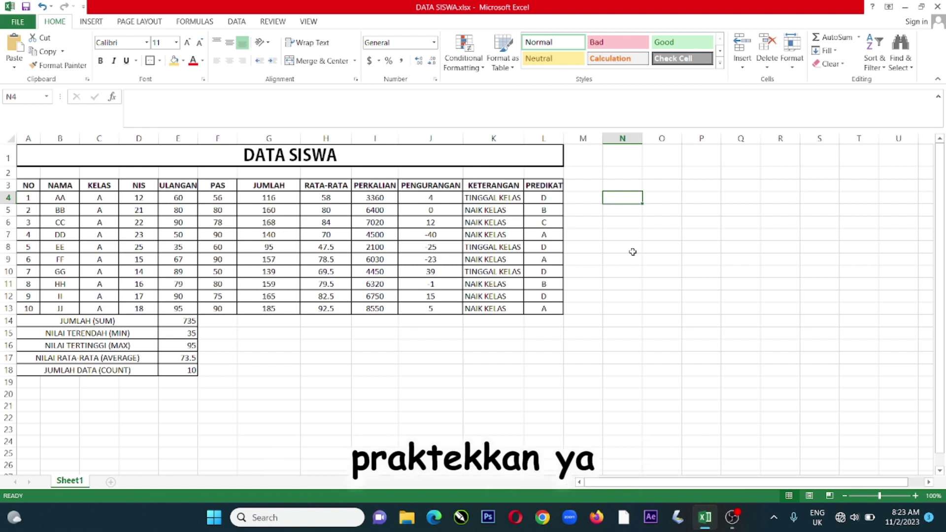
pyautogui.press('Left')
pyautogui.press('Left')
pyautogui.press('Left')
pyautogui.press('Left')
pyautogui.press('Left')
pyautogui.press('Left')
pyautogui.press('Left')
pyautogui.press('Left')
pyautogui.press('Left')
pyautogui.press('Left')
pyautogui.press('Left')
pyautogui.press('Left')
pyautogui.press('Left')
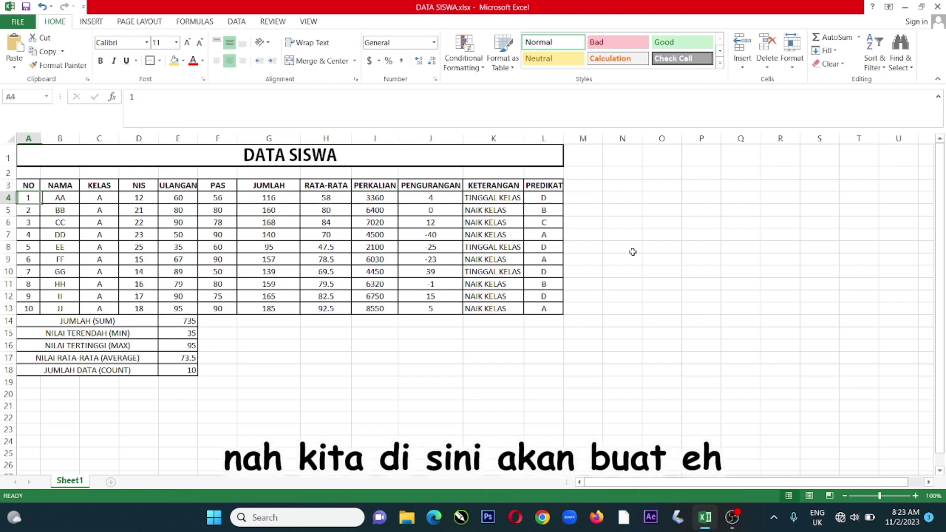
pyautogui.press('Right')
pyautogui.press('Right')
pyautogui.press('Right')
pyautogui.press('Right')
pyautogui.press('Right')
pyautogui.press('Right')
pyautogui.press('Right')
pyautogui.press('Right')
pyautogui.press('Right')
pyautogui.press('Right')
pyautogui.press('Right')
pyautogui.press('Right')
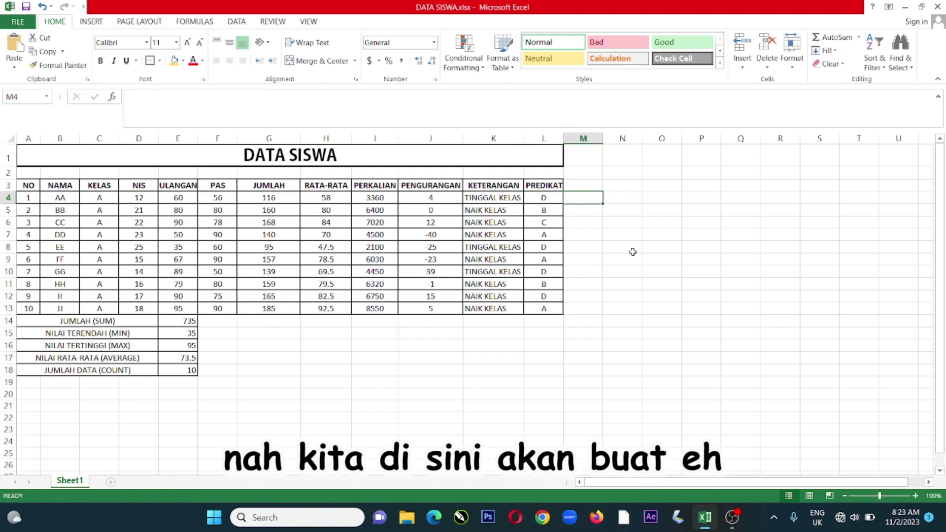
pyautogui.press('Left')
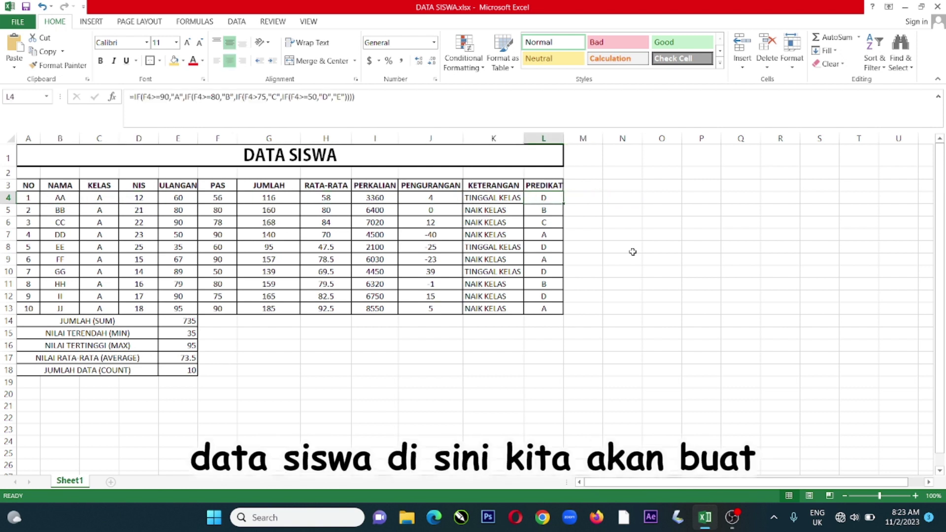
pyautogui.press('Right')
pyautogui.press('Right')
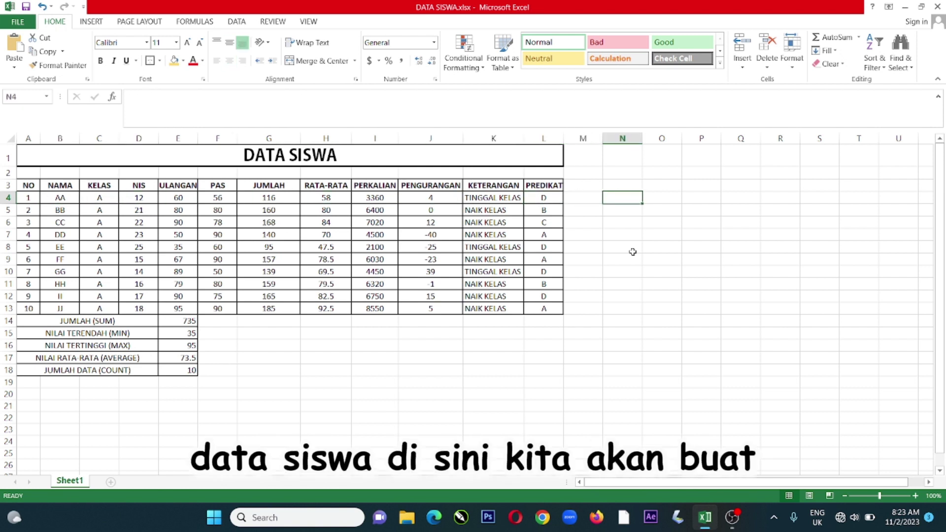
pyautogui.click(662, 197)
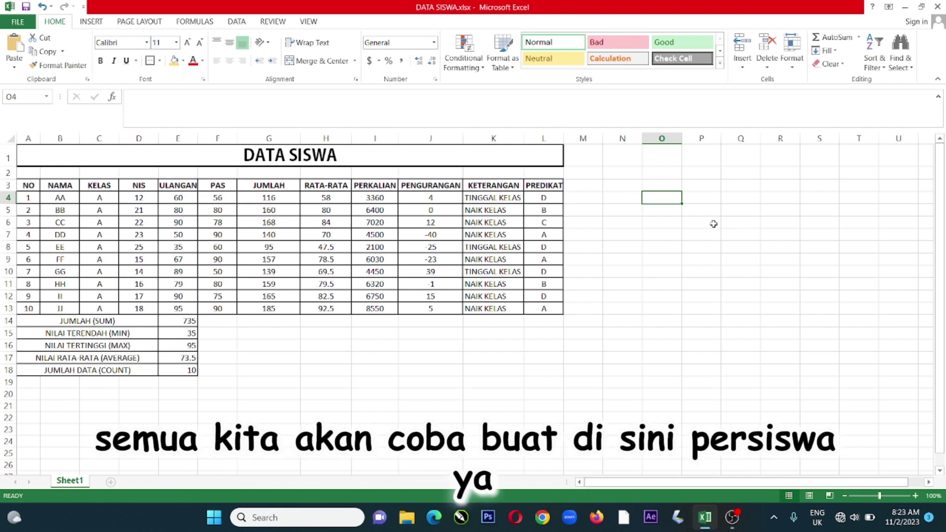
# Step: In a narrowed column N, give cell N3 a light gold fill and enter the code 1
pyautogui.click(635, 185)
pyautogui.moveTo(642, 138); pyautogui.dragTo(625, 139)
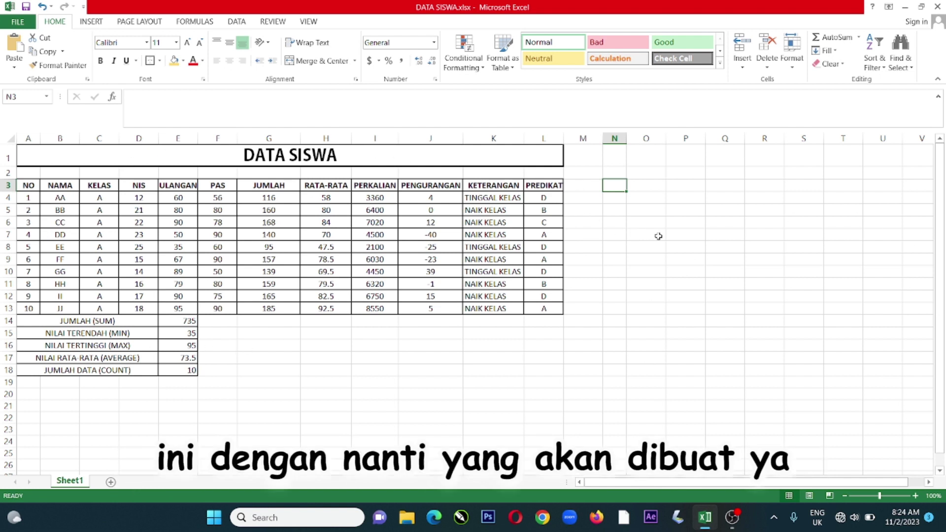
pyautogui.click(184, 61)
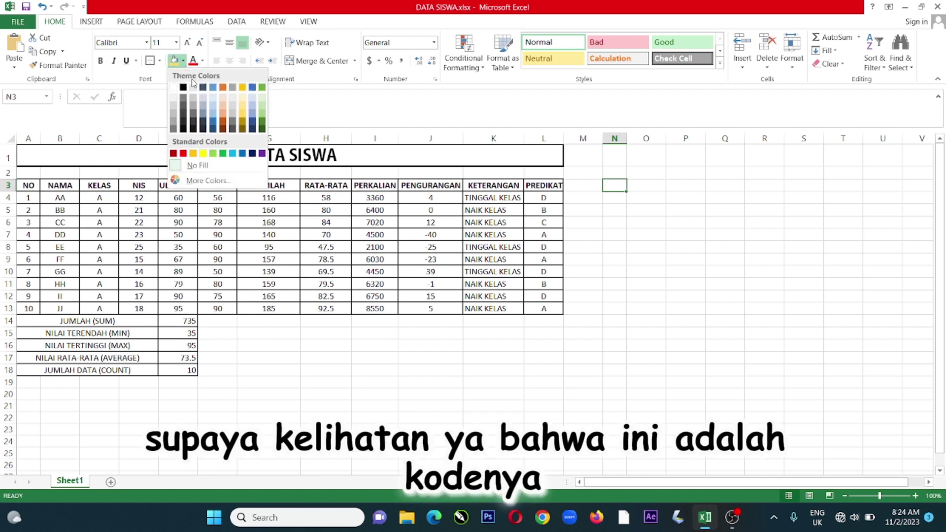
pyautogui.click(245, 116)
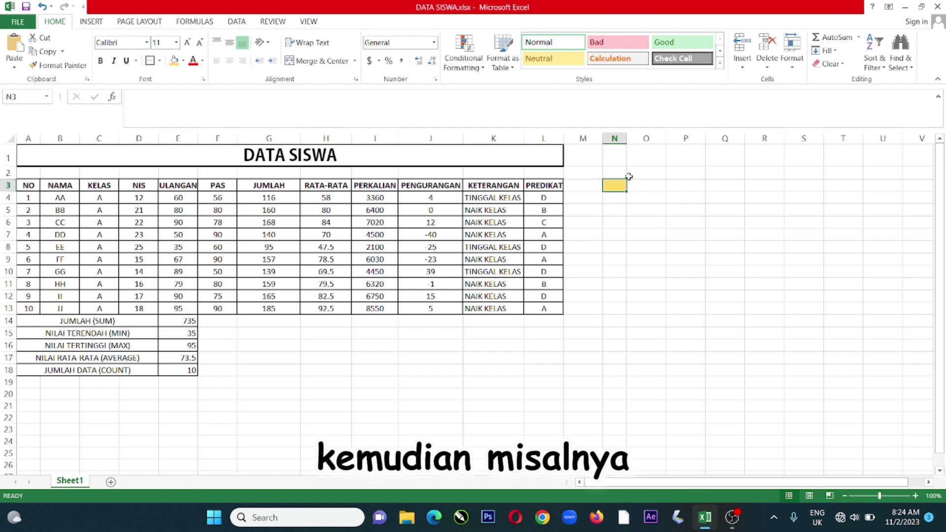
pyautogui.write('1')
pyautogui.press('Return')
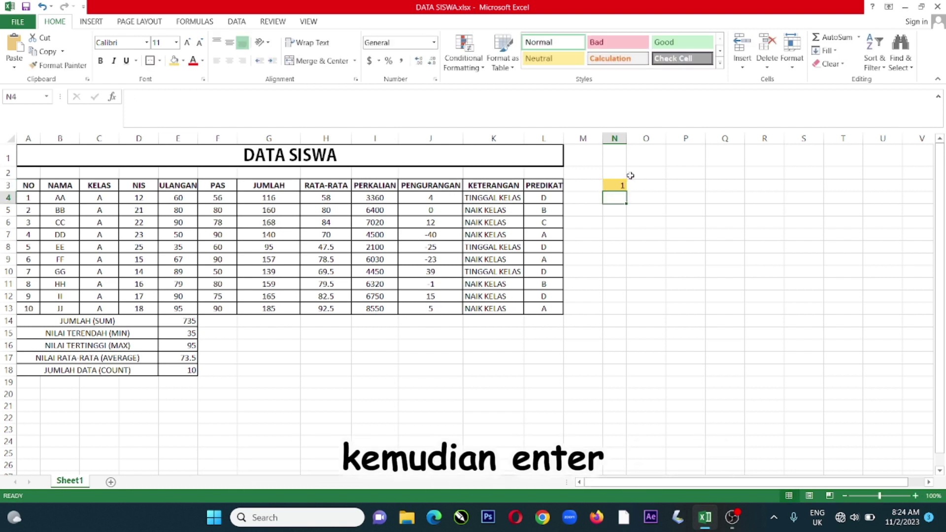
# Step: Enter the headings DATA in P3 and KETERANGAN in Q3 for the student lookup table
pyautogui.click(643, 197)
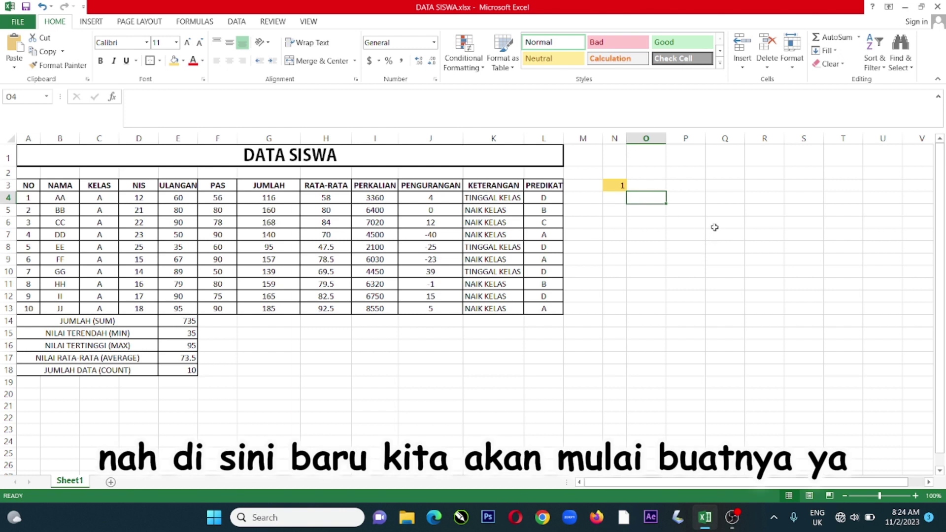
pyautogui.click(681, 196)
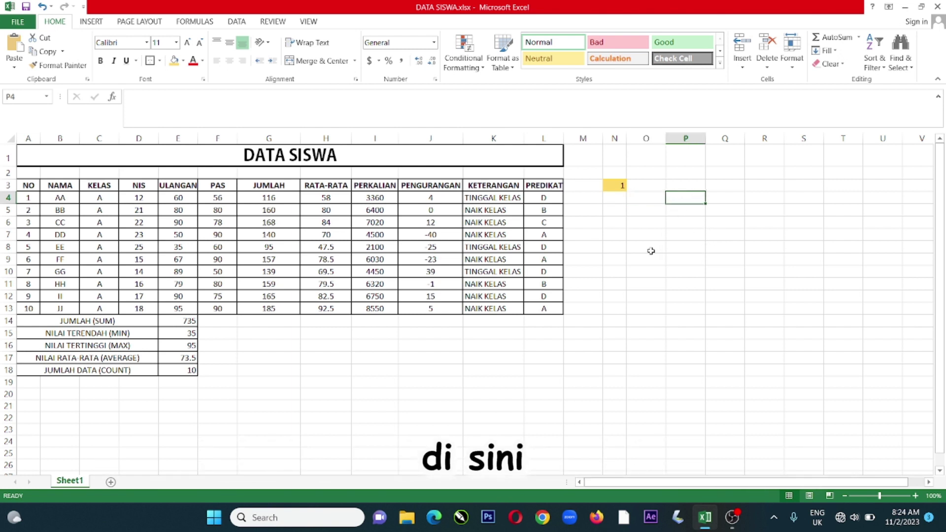
pyautogui.click(689, 186)
pyautogui.write('DATA')
pyautogui.press('Tab')
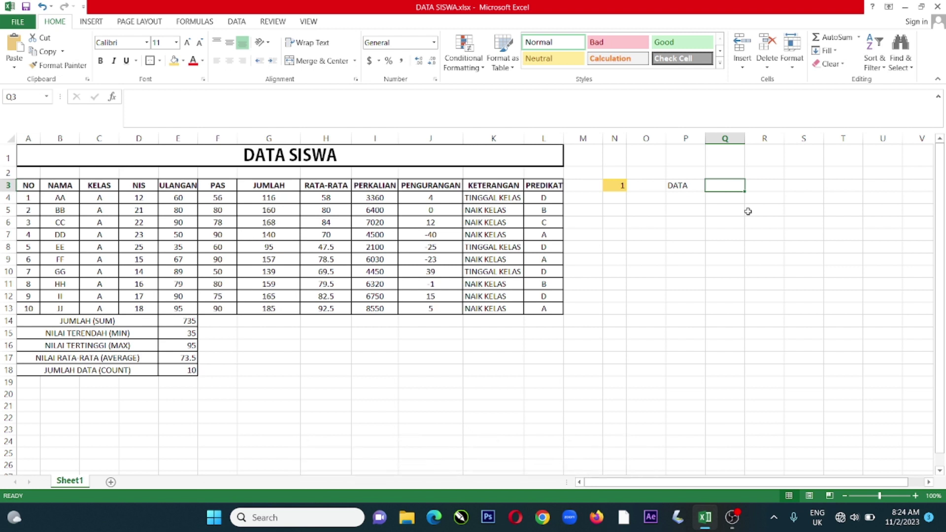
pyautogui.write('KETERANGAN')
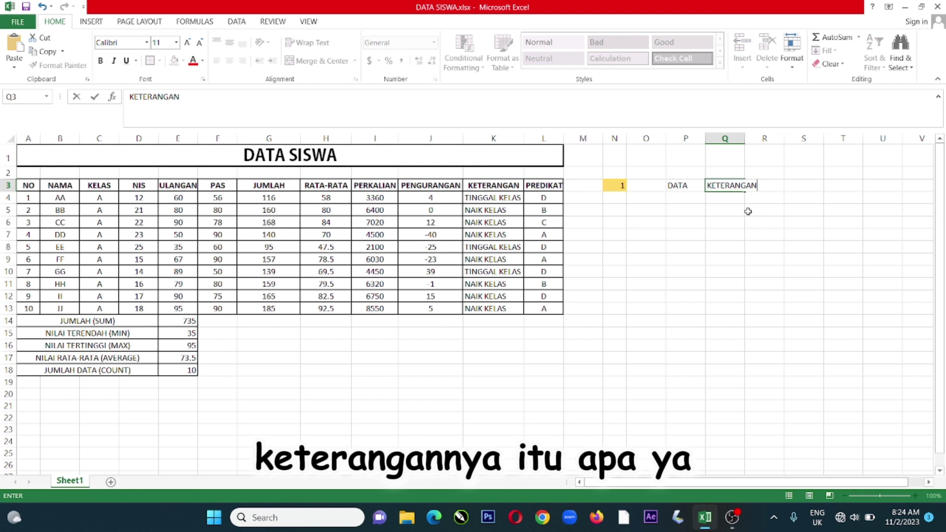
pyautogui.press('Return')
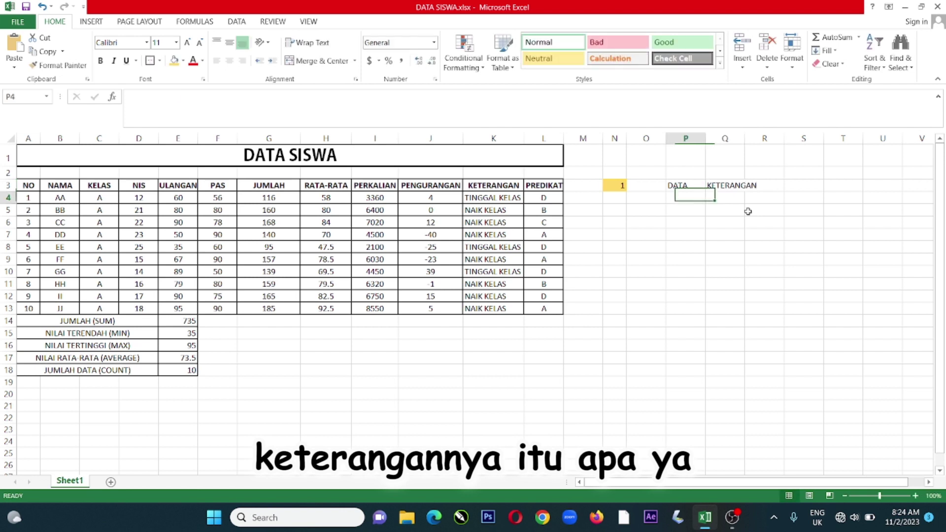
# Step: Widen column Q to fit the KETERANGAN heading and make column P slightly wider than its default width
pyautogui.moveTo(745, 138); pyautogui.dragTo(758, 138)
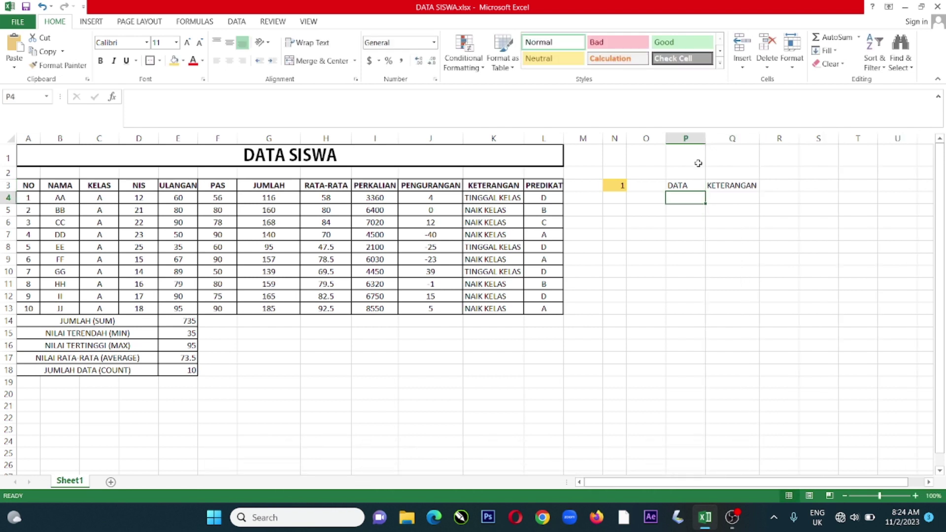
pyautogui.doubleClick(707, 139)
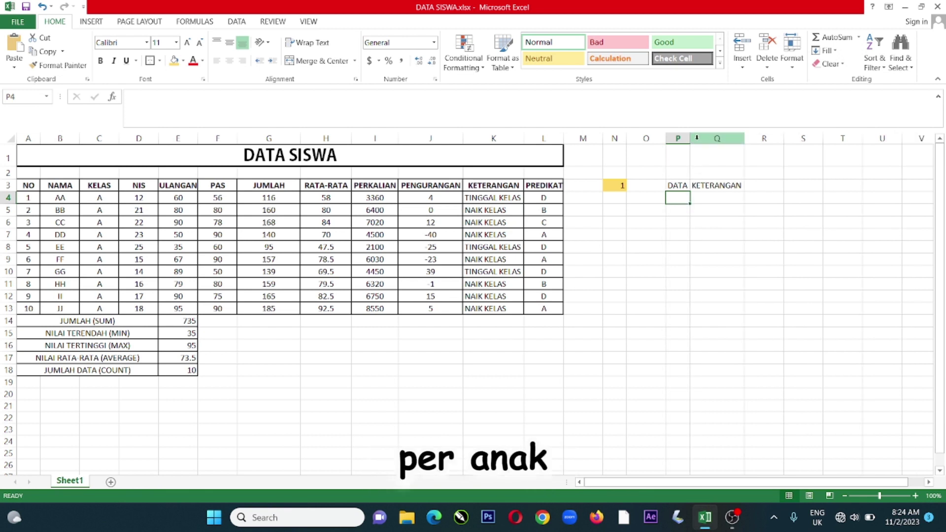
pyautogui.moveTo(690, 139); pyautogui.dragTo(708, 143)
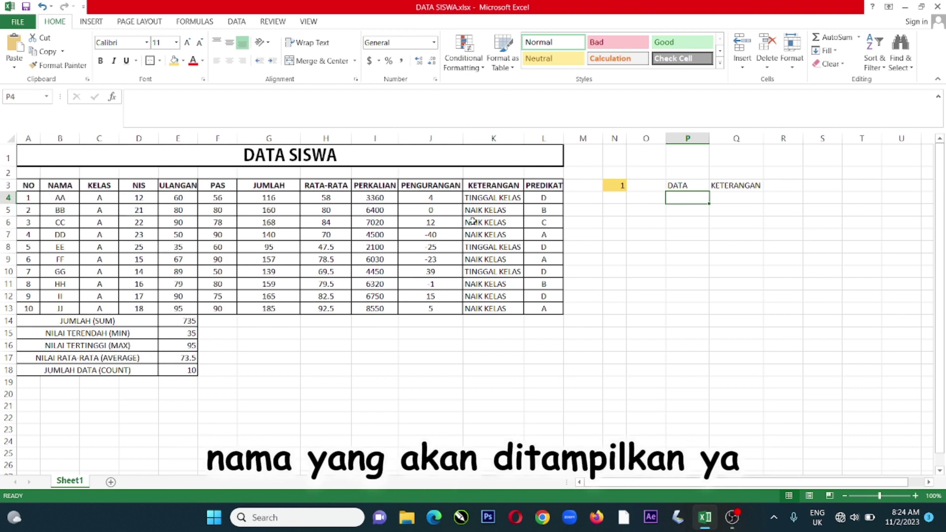
# Step: Enter the field labels NAMA, KELAS, NIS and ULANGAN in cells P4 to P7 under DATA
pyautogui.write('NAMA')
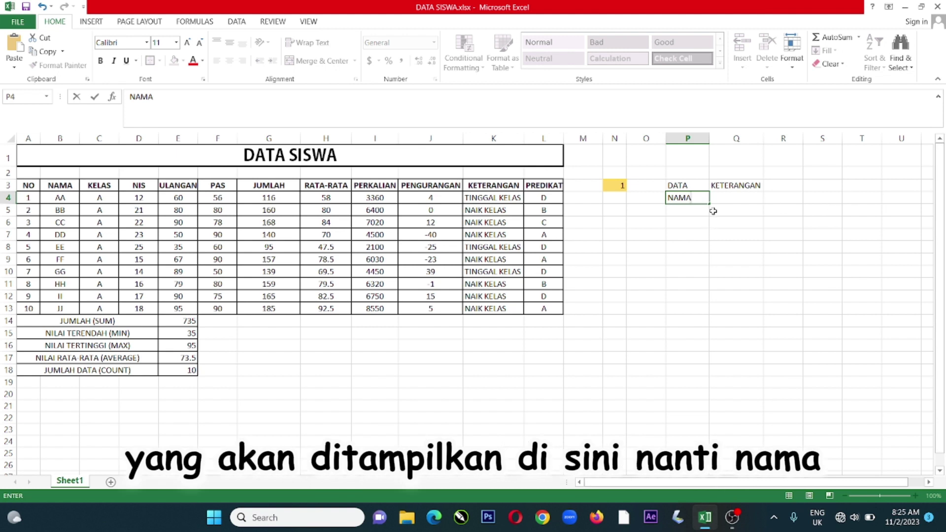
pyautogui.press('Return')
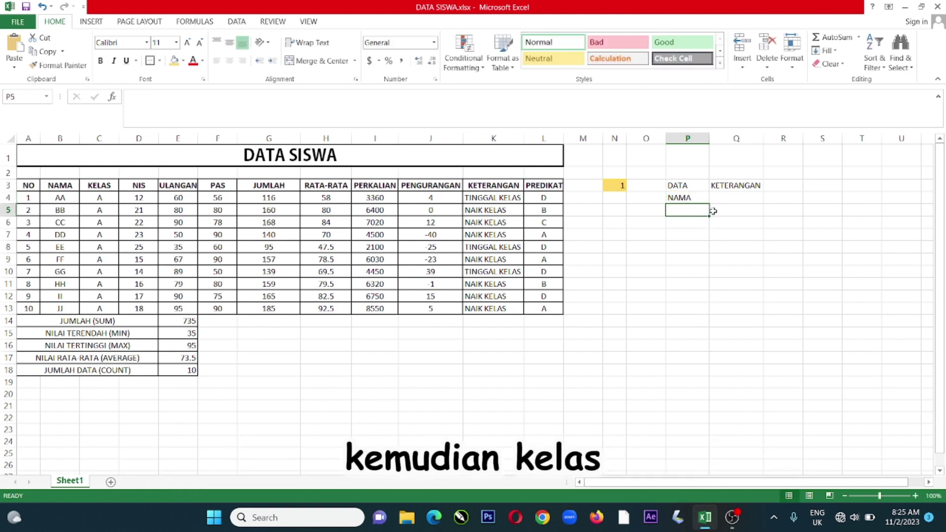
pyautogui.write('KELAS')
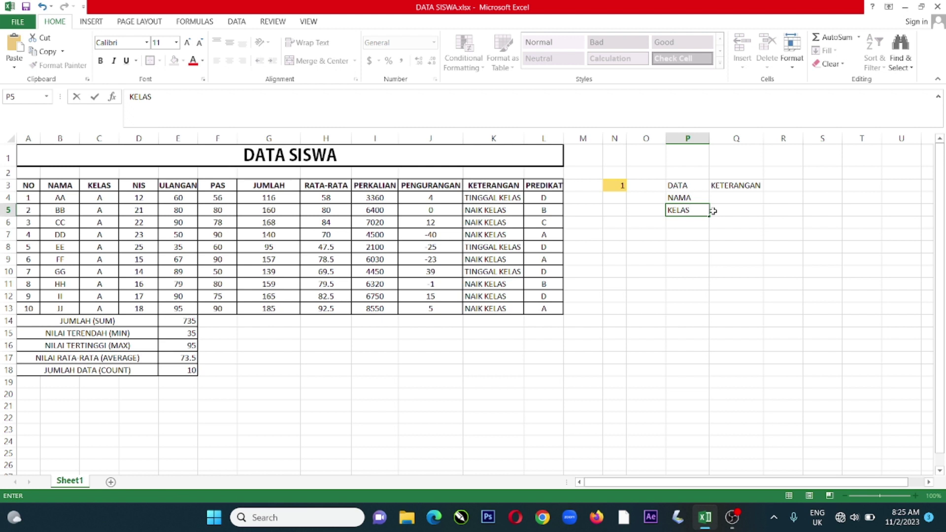
pyautogui.press('Return')
pyautogui.write('NIS')
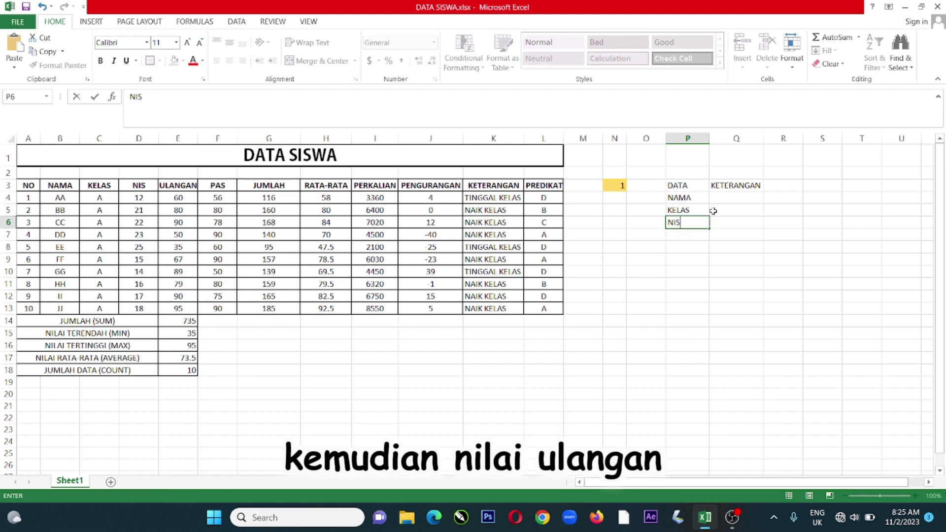
pyautogui.press('Return')
pyautogui.write('ULANGAN')
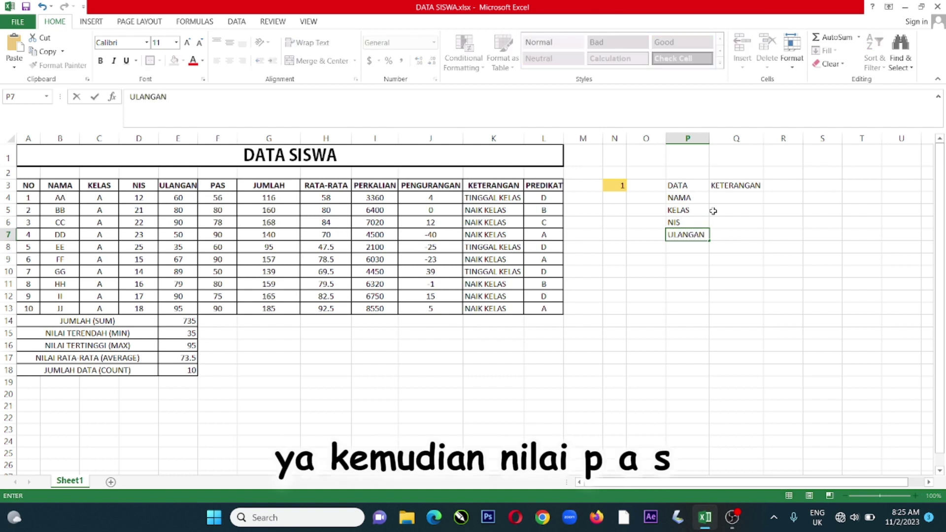
pyautogui.press('Return')
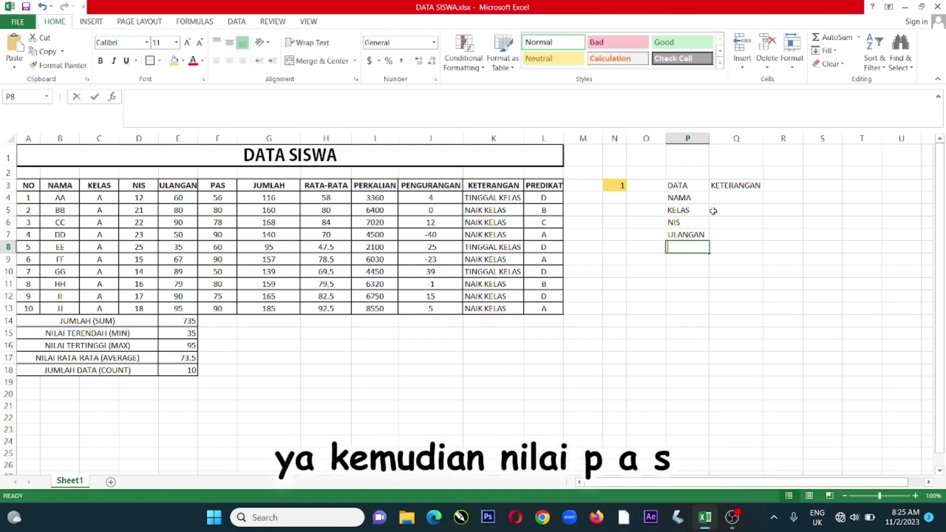
# Step: Add the labels PAS, JUMLAH and RATA-RATA in cells P8 to P10 of the lookup table
pyautogui.write('PAS')
pyautogui.press('Return')
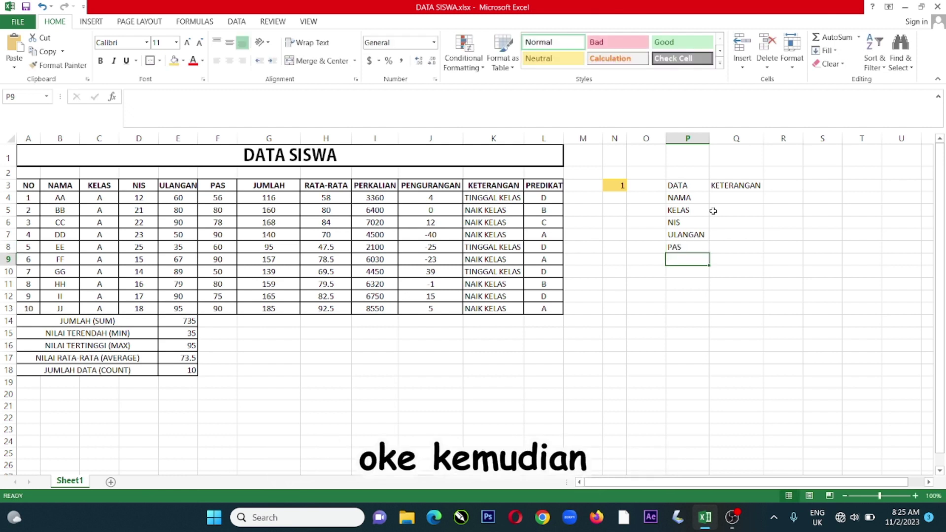
pyautogui.write('JUMLAH')
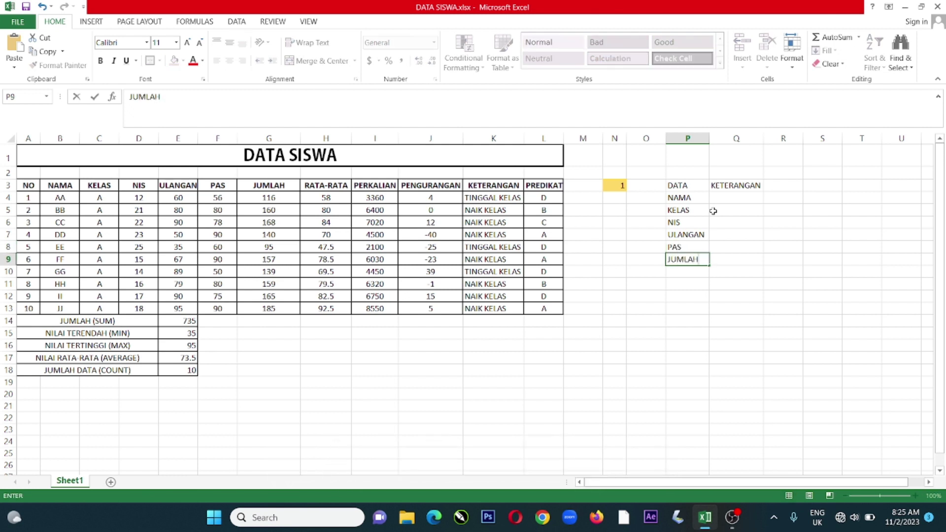
pyautogui.press('Return')
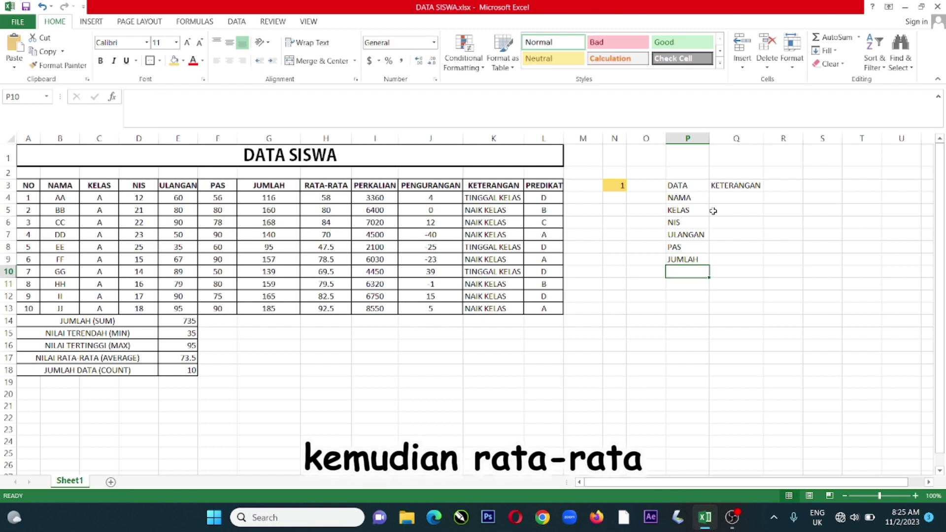
pyautogui.write('RATA-RATA')
pyautogui.press('Return')
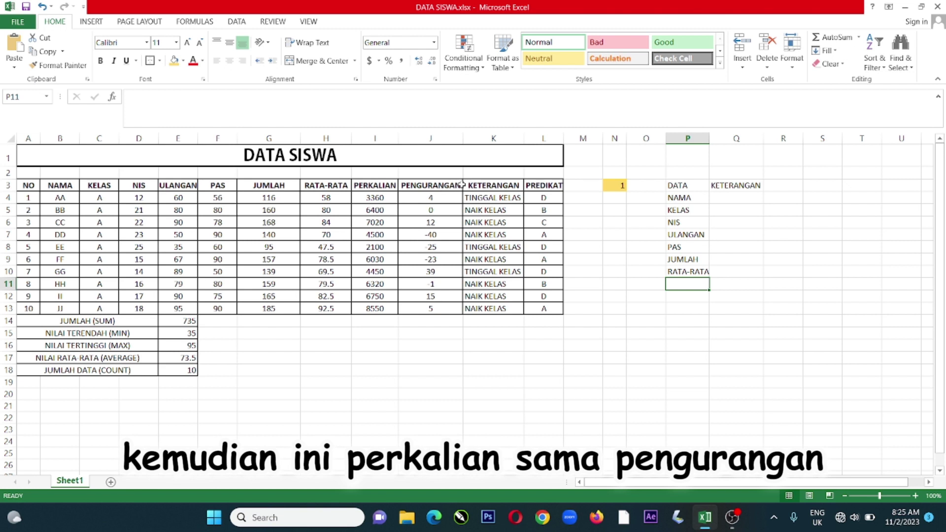
# Step: Add the labels KETERANGAN and PREDIKAT in cells P11 and P12, and widen column P to fit them
pyautogui.click(511, 187)
pyautogui.click(535, 187)
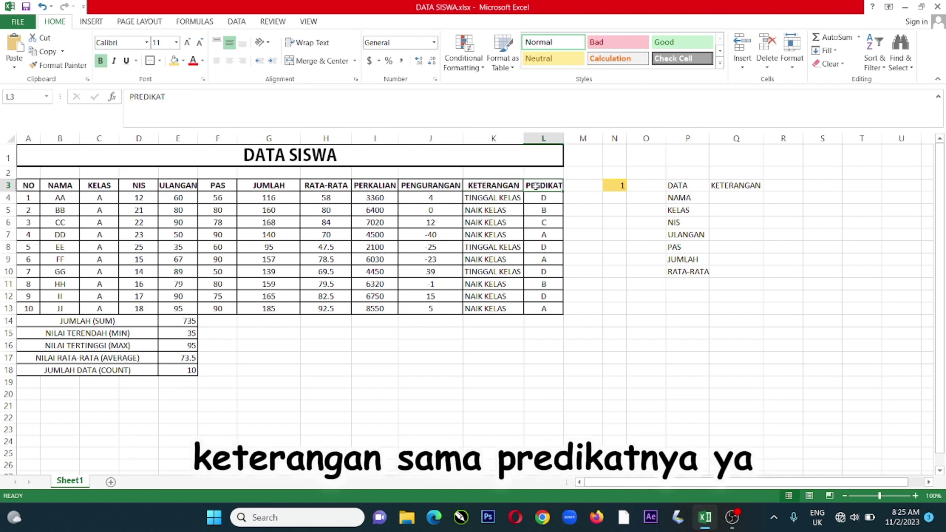
pyautogui.click(699, 284)
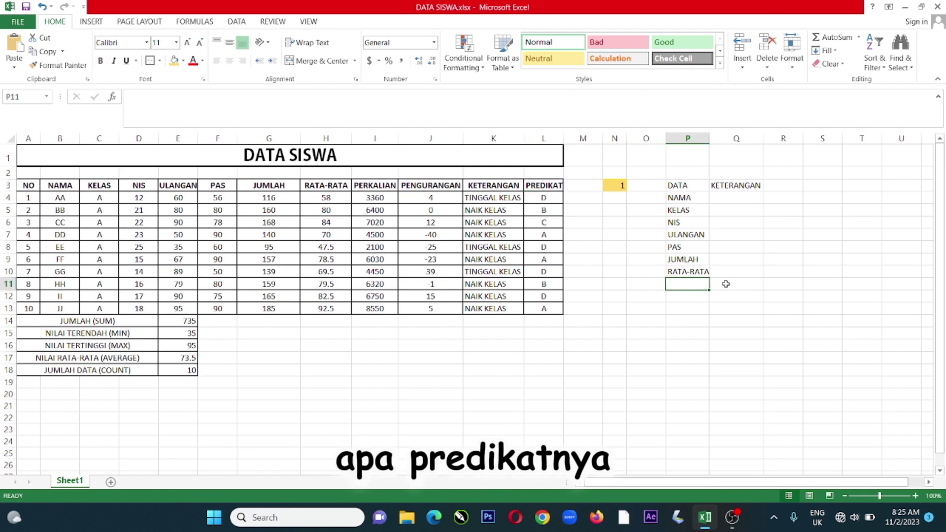
pyautogui.write('KETERA')
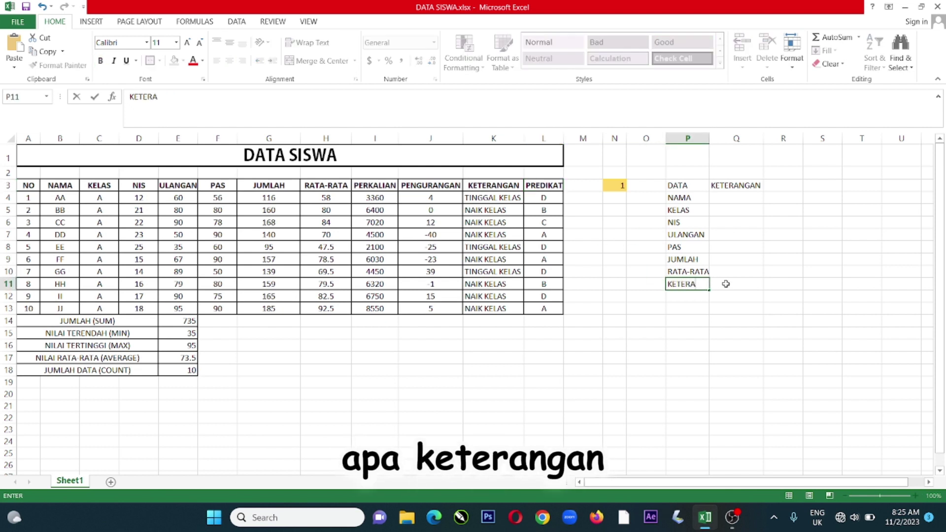
pyautogui.write('NGAN')
pyautogui.press('Return')
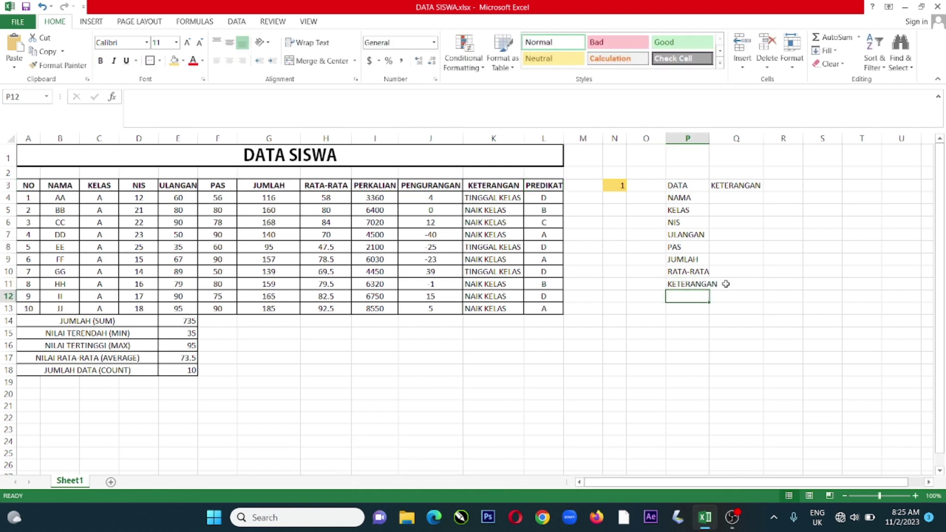
pyautogui.write('PREDIKAT')
pyautogui.press('Return')
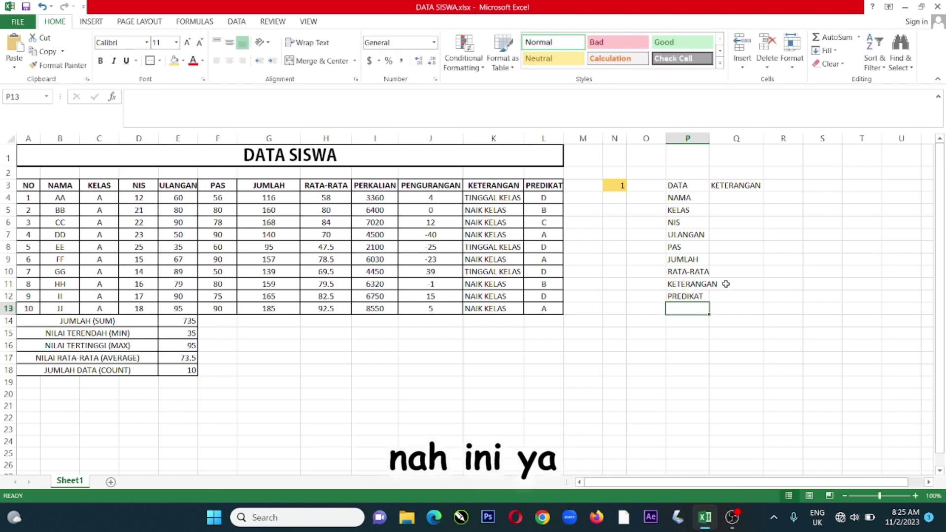
pyautogui.moveTo(708, 139); pyautogui.dragTo(720, 138)
pyautogui.click(780, 248)
# Step: Apply all borders to the lookup table range P3:Q12
pyautogui.click(692, 186)
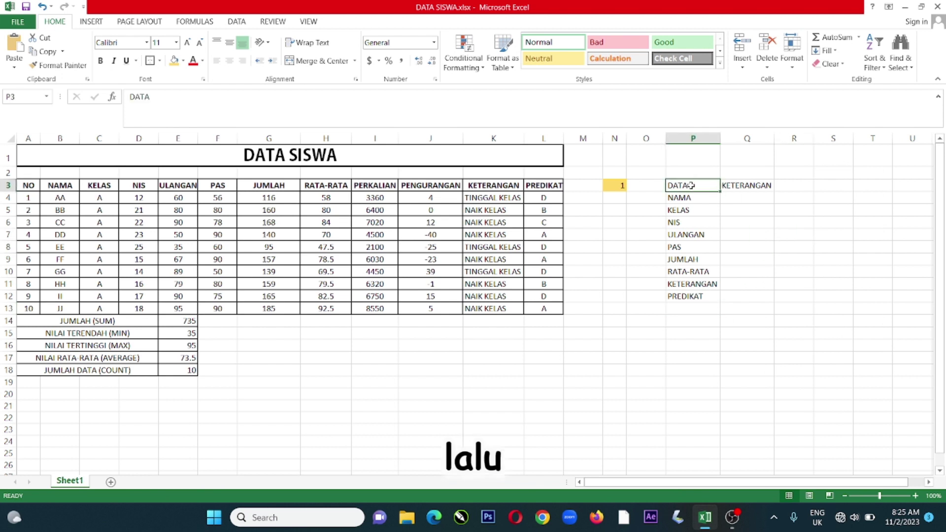
pyautogui.moveTo(700, 185); pyautogui.dragTo(735, 297)
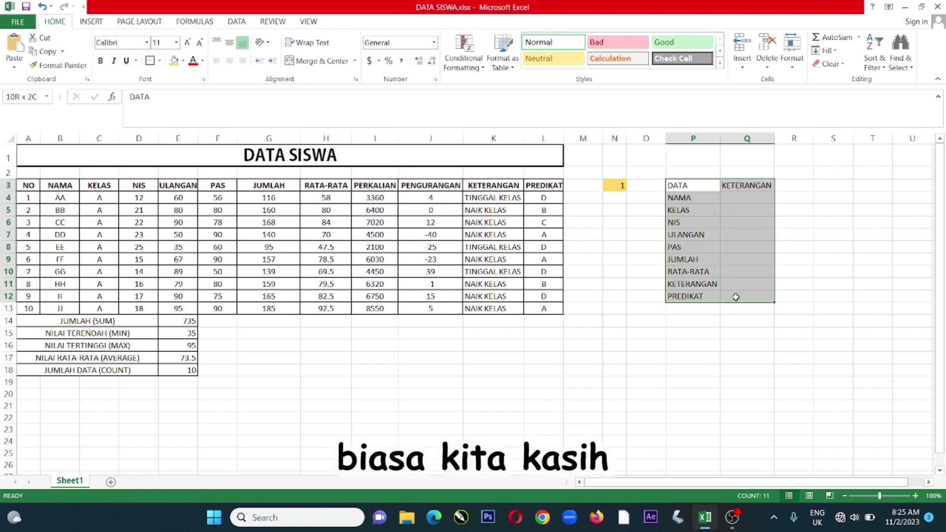
pyautogui.click(160, 61)
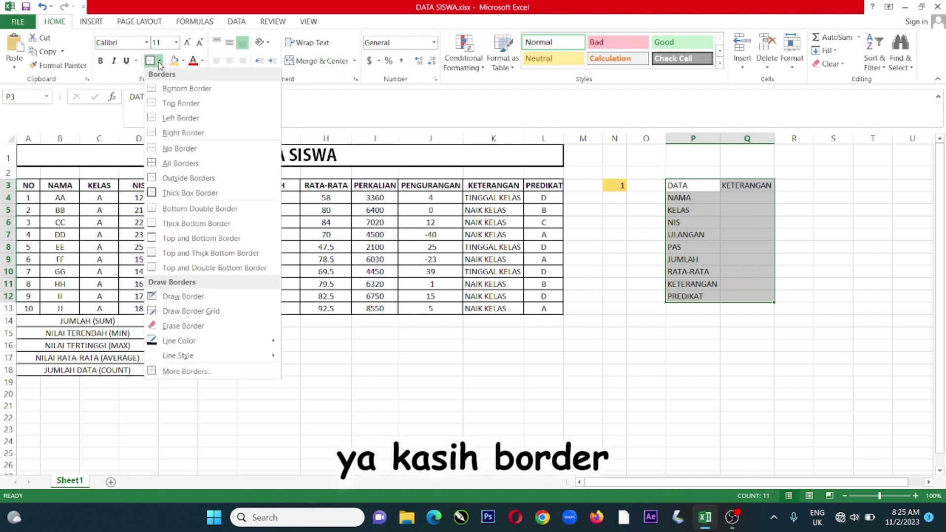
pyautogui.click(217, 165)
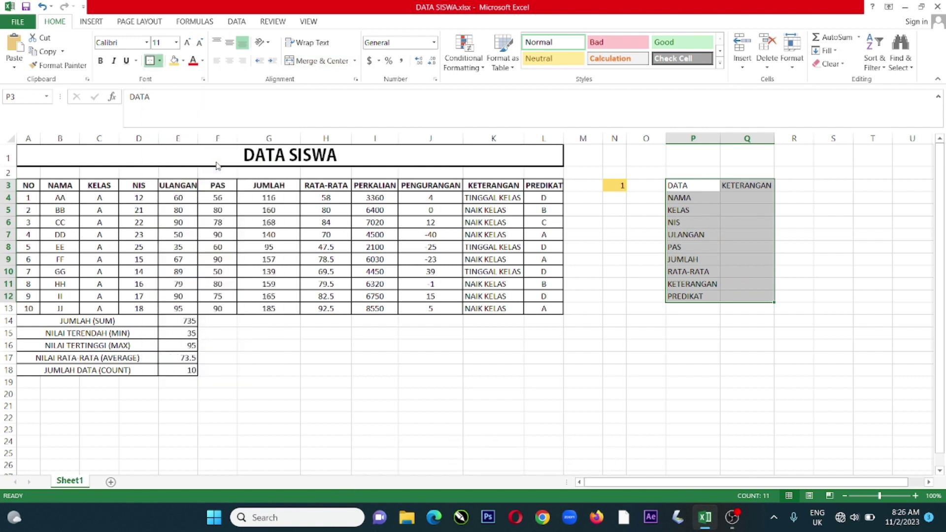
pyautogui.click(783, 310)
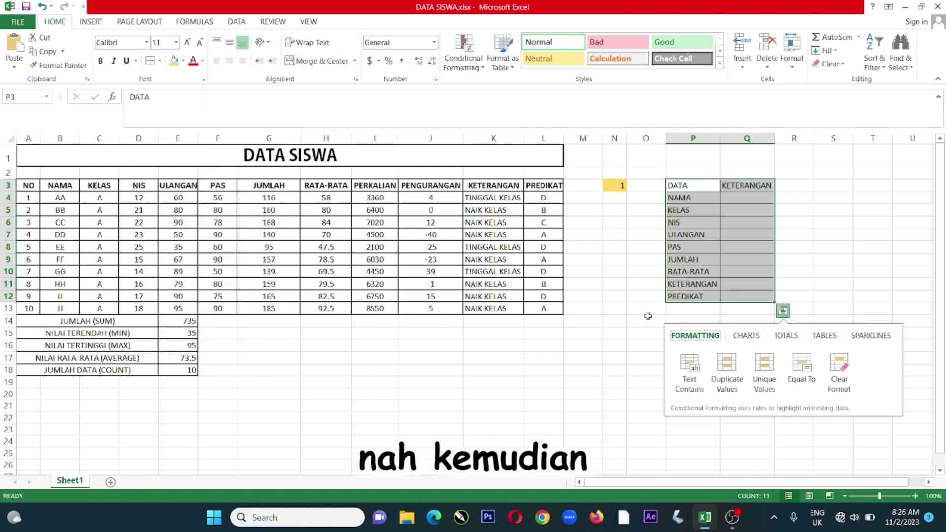
pyautogui.click(646, 282)
# Step: Fill the lookup table's header cells P3:Q3 with light gray
pyautogui.moveTo(690, 185); pyautogui.dragTo(730, 183)
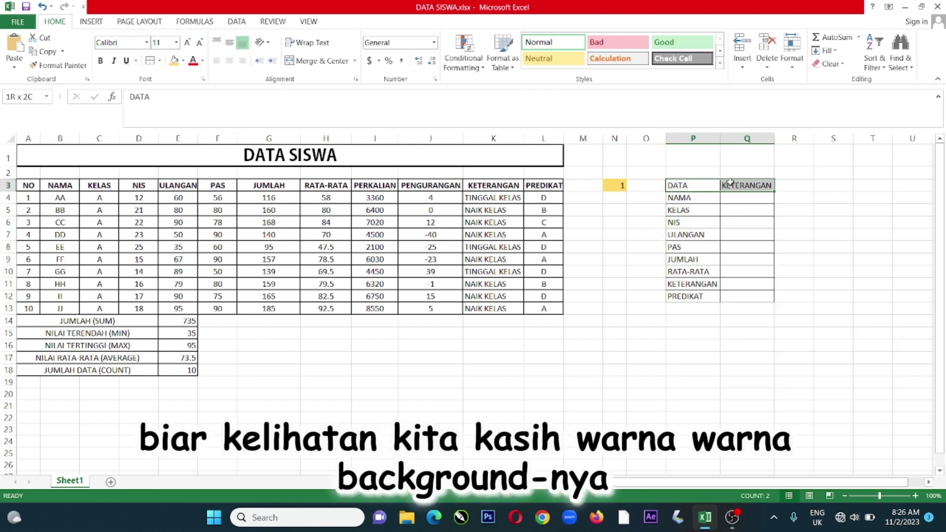
pyautogui.click(183, 63)
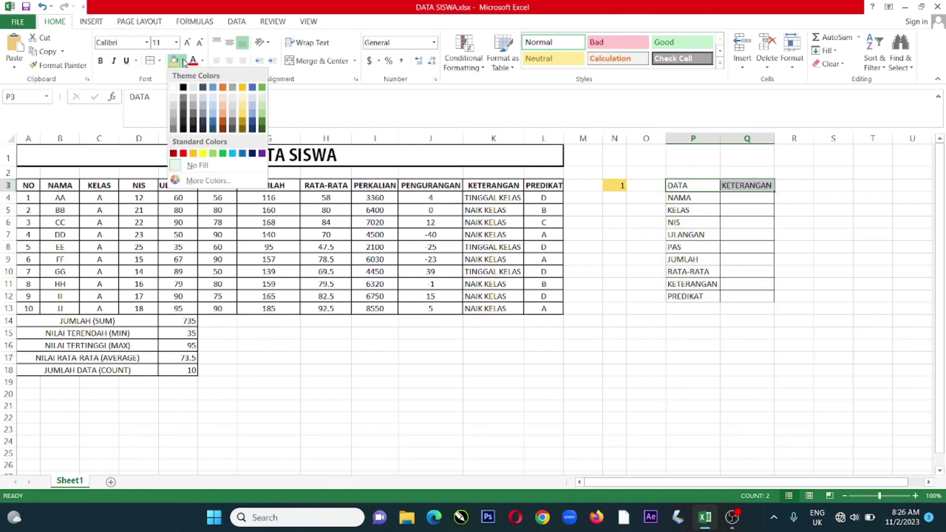
pyautogui.click(195, 89)
# Step: Fill the lookup table's body cells P4:Q12 with light blue
pyautogui.click(700, 199)
pyautogui.moveTo(699, 198); pyautogui.dragTo(746, 291)
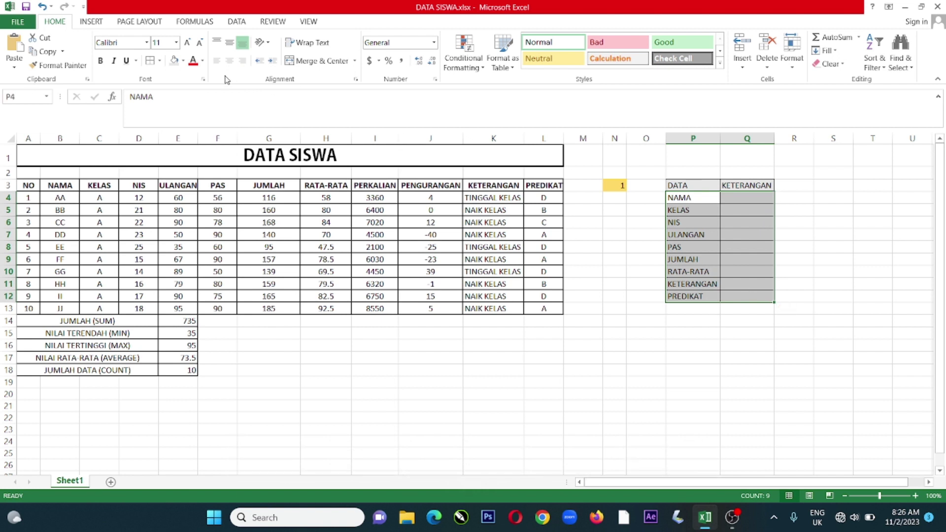
pyautogui.click(182, 60)
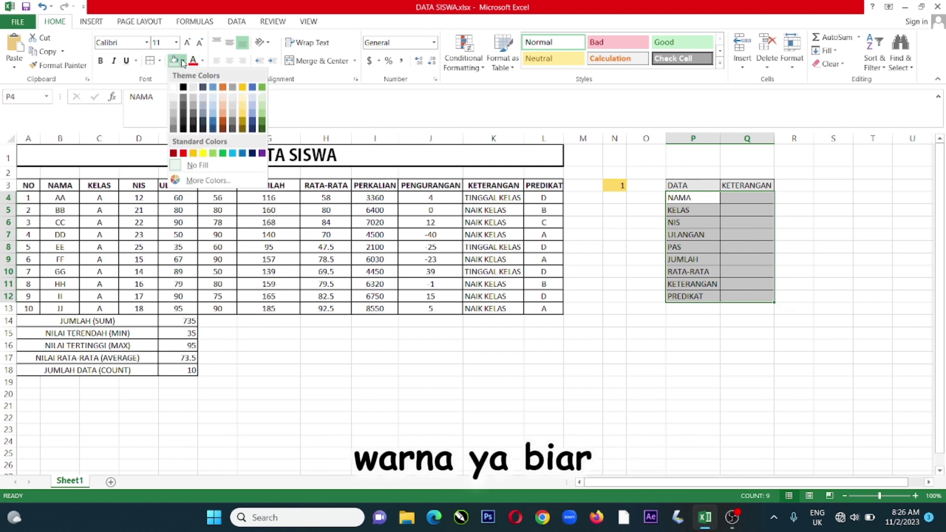
pyautogui.click(212, 106)
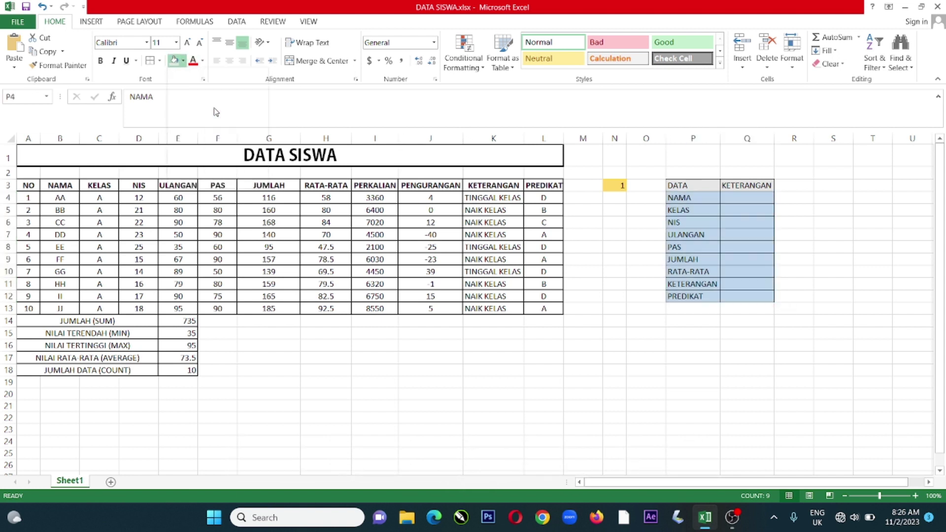
pyautogui.click(784, 355)
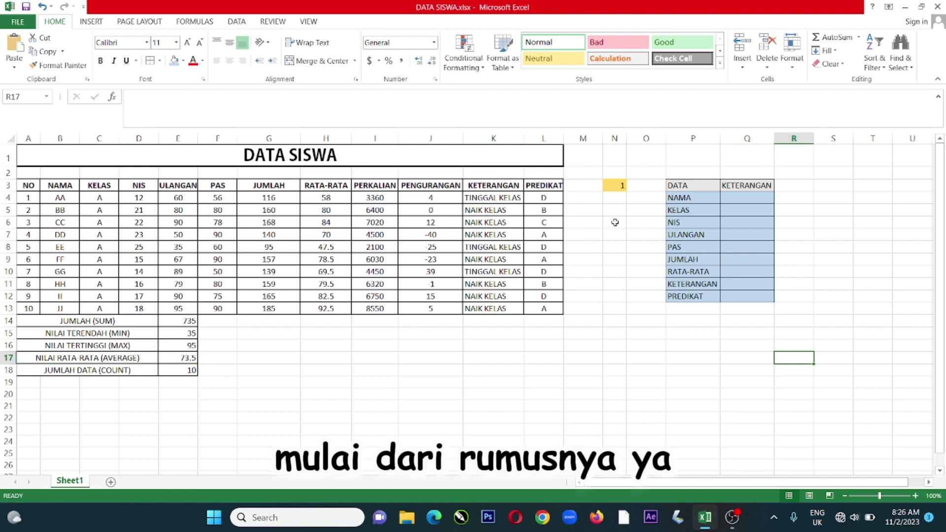
# Step: Start a VLOOKUP formula in Q4 beside NAMA, using the code cell as the absolute lookup value $N$3
pyautogui.click(743, 199)
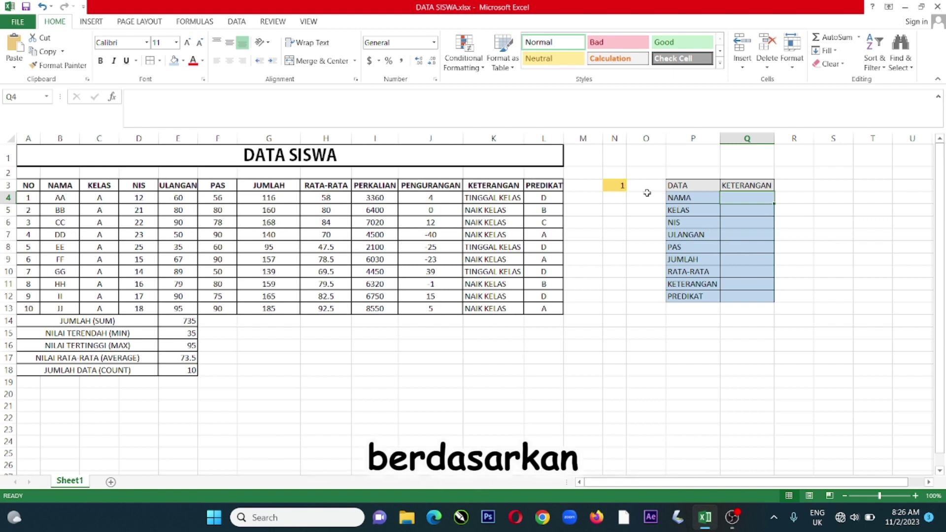
pyautogui.click(615, 185)
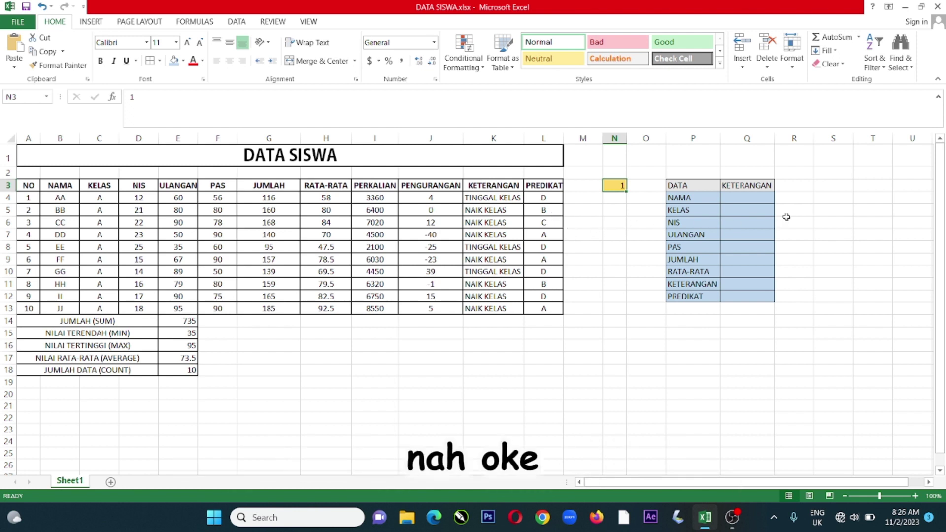
pyautogui.click(741, 199)
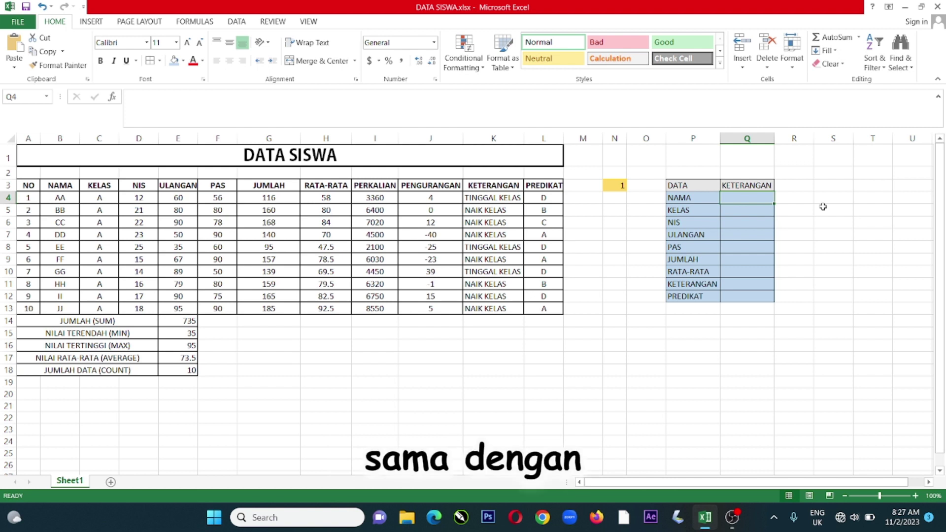
pyautogui.write('=')
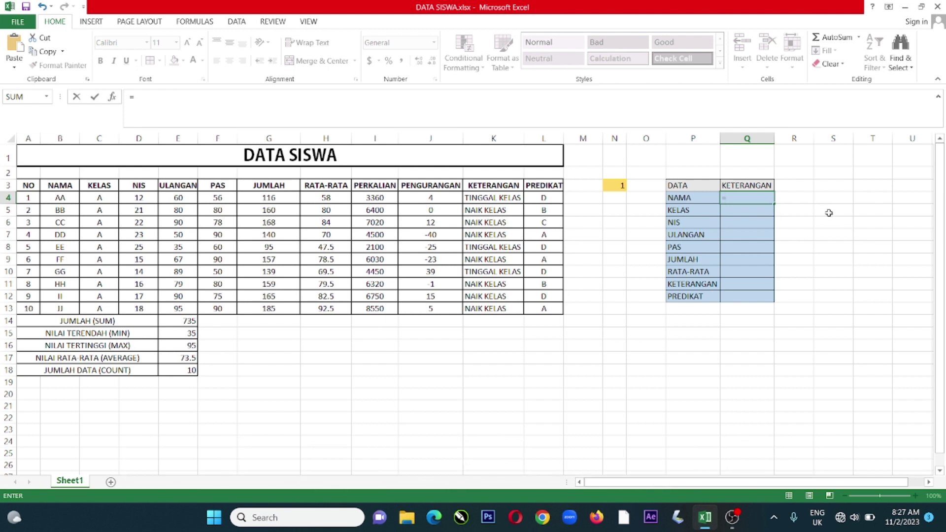
pyautogui.write('V')
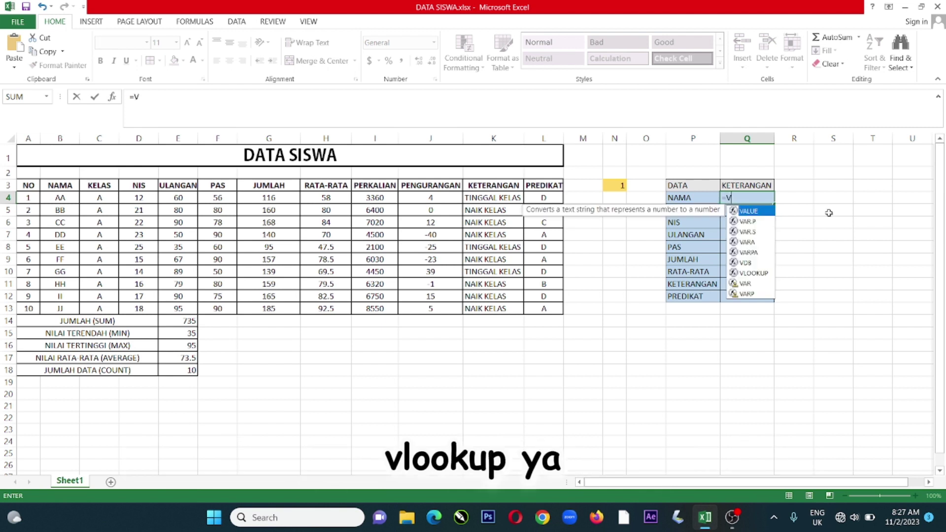
pyautogui.write('LOO')
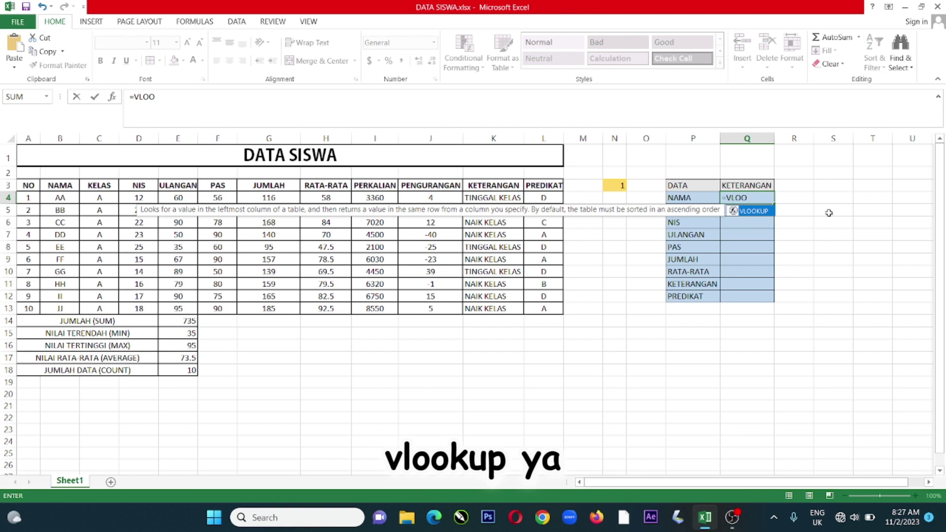
pyautogui.write('KUP')
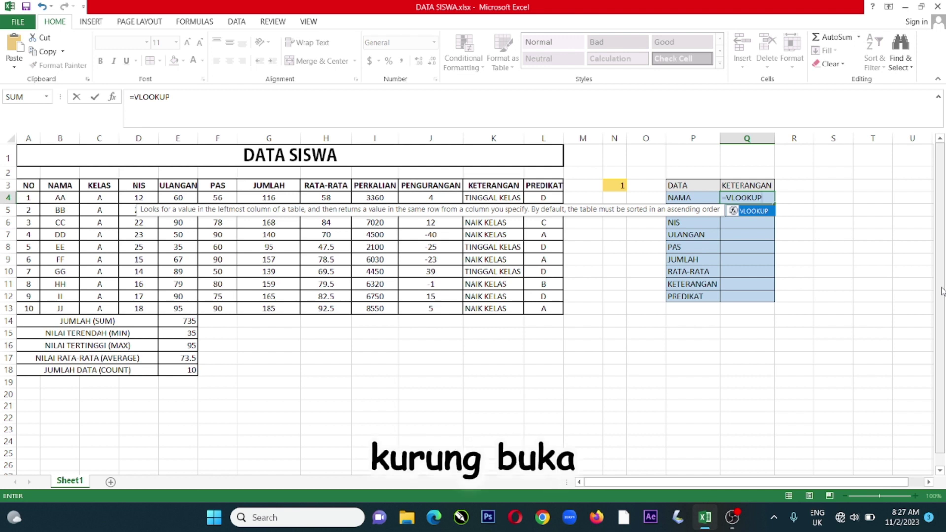
pyautogui.write('(')
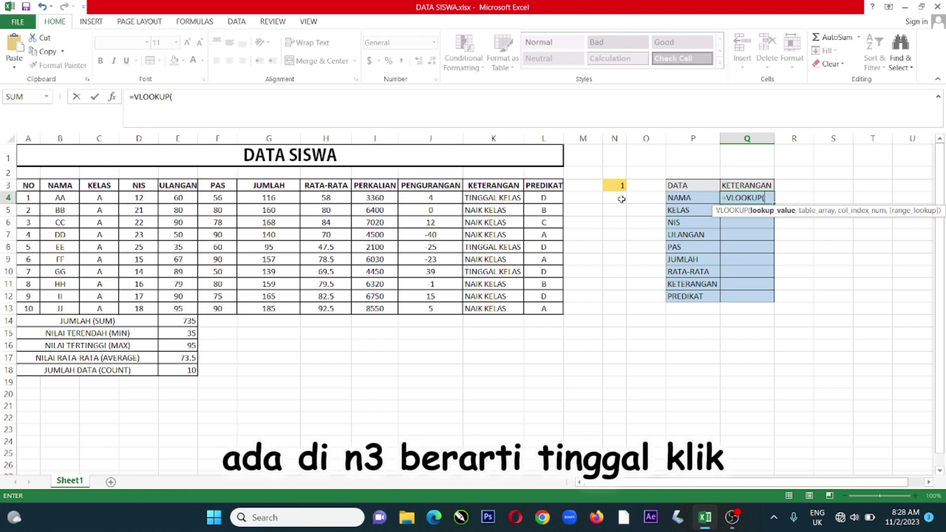
pyautogui.click(613, 186)
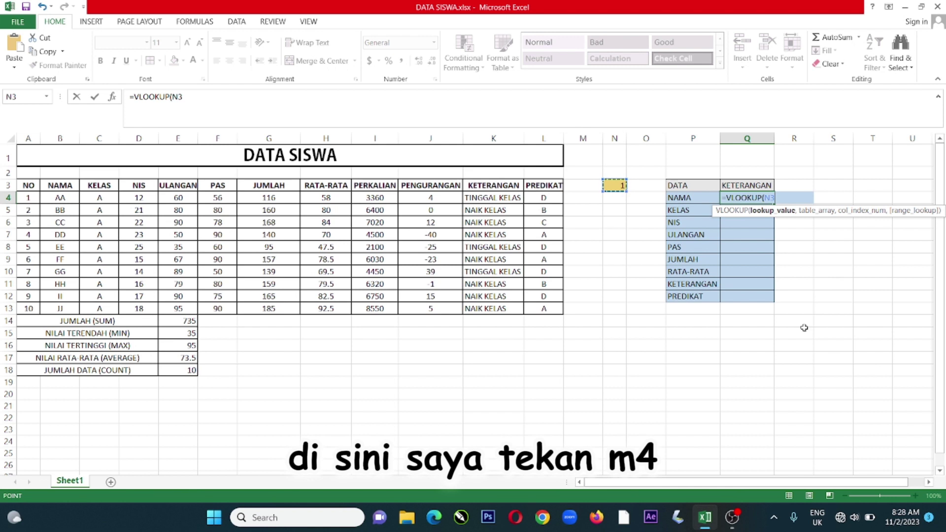
pyautogui.press('F4')
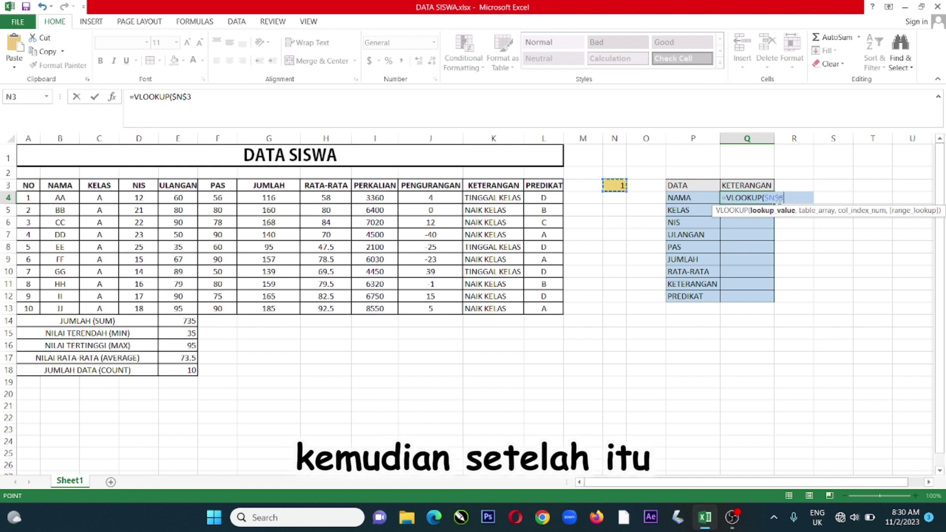
# Step: Complete the VLOOKUP in Q4 with the absolute table range $A$4:$L$13 and column index 2
pyautogui.write(',')
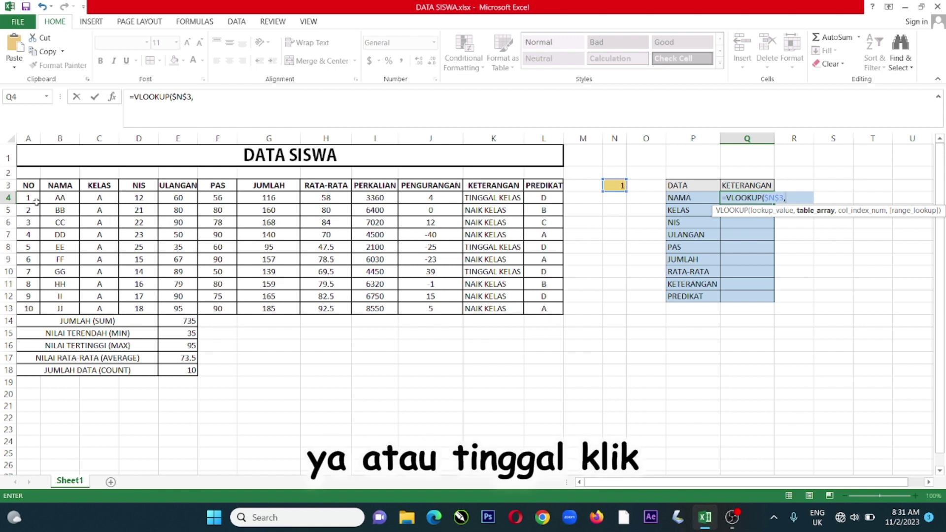
pyautogui.moveTo(30, 198); pyautogui.dragTo(539, 310)
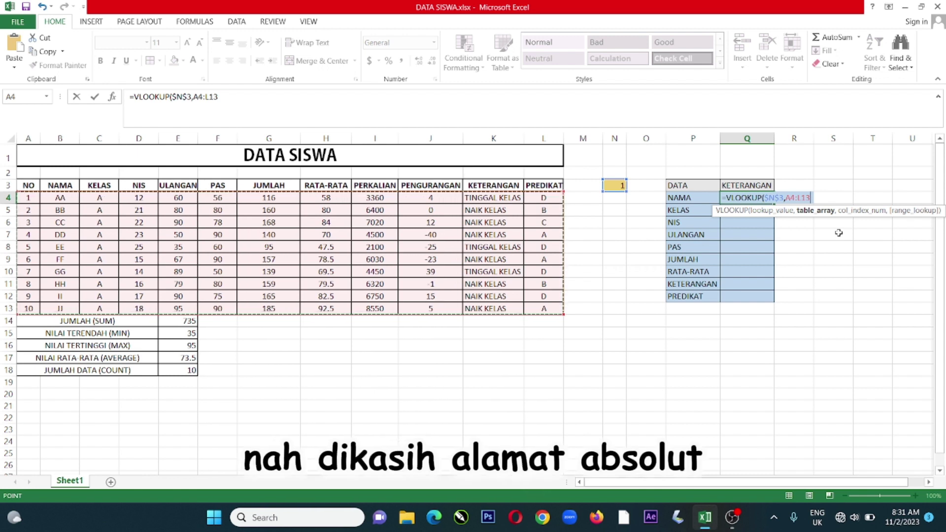
pyautogui.press('F4')
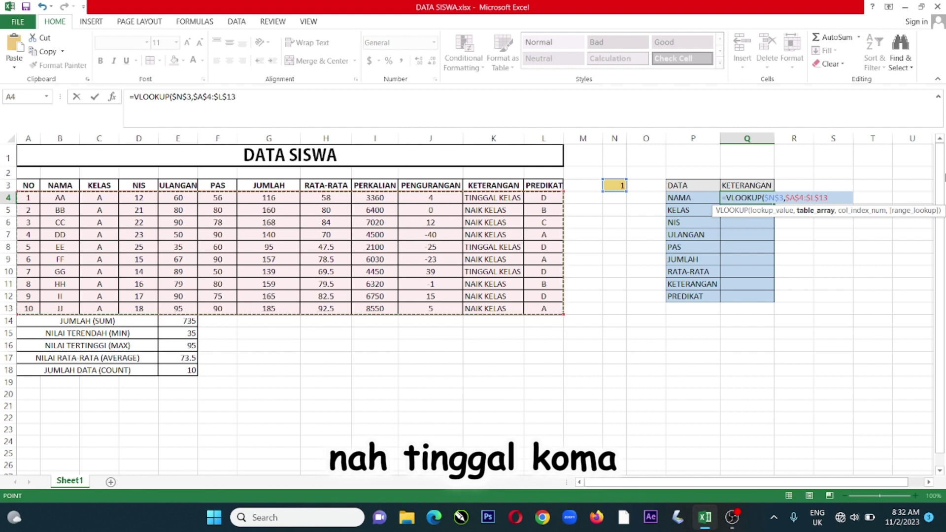
pyautogui.write(',')
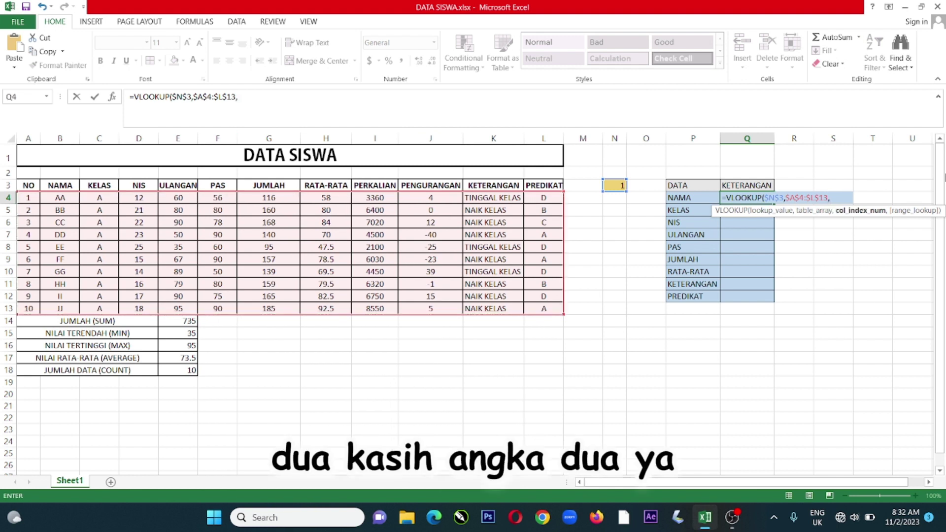
pyautogui.write('2')
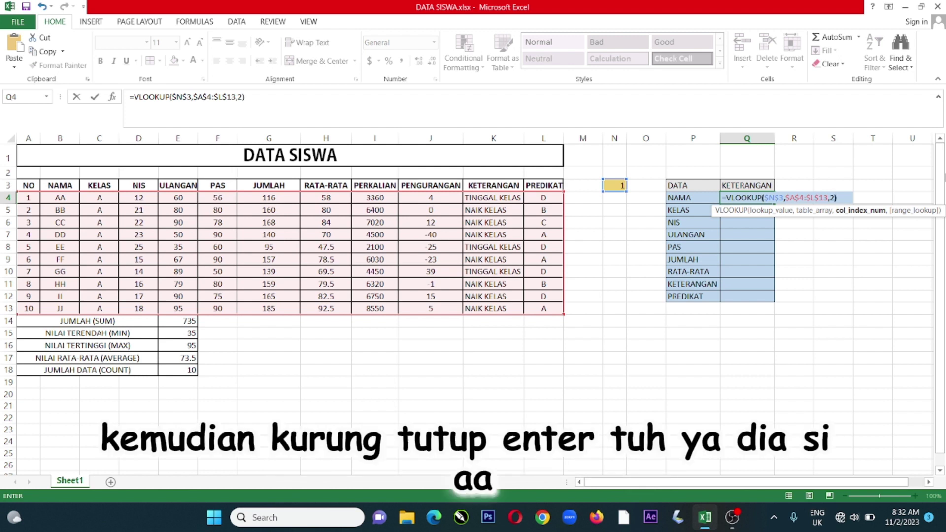
pyautogui.write(')')
pyautogui.press('Return')
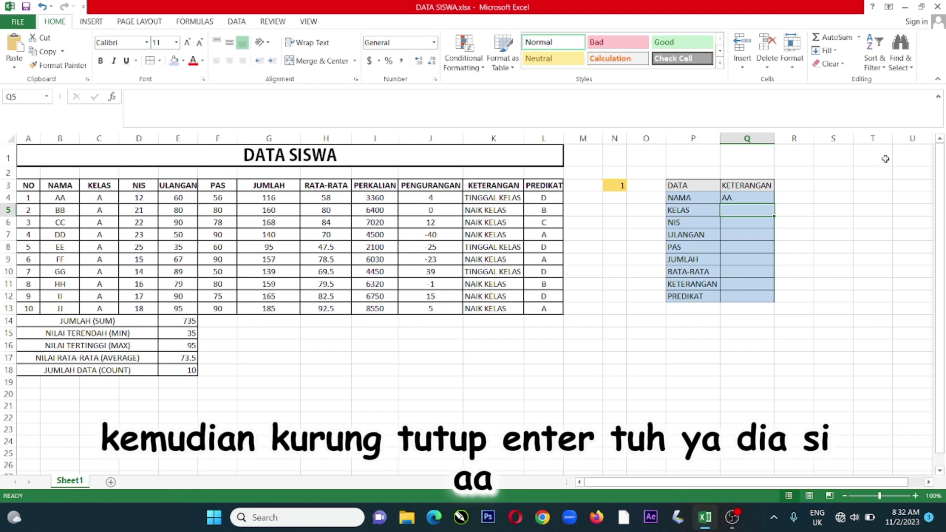
pyautogui.click(763, 200)
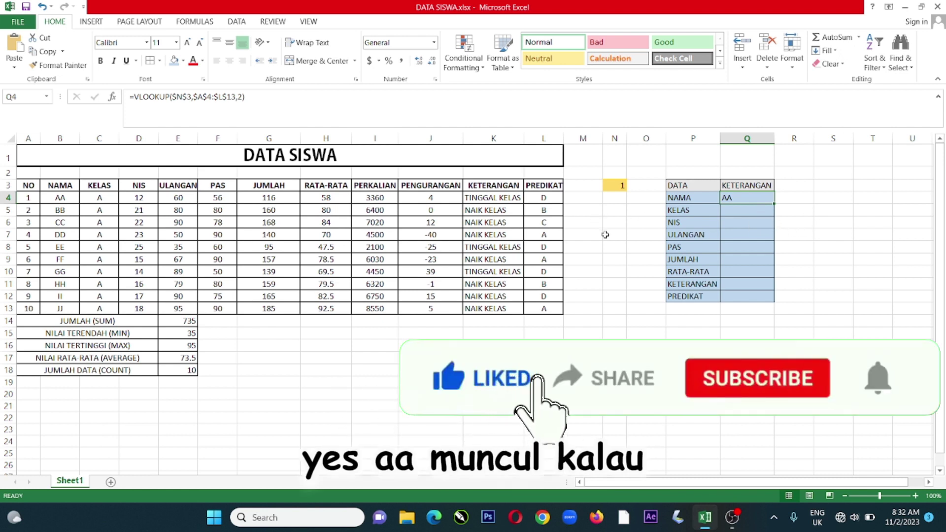
pyautogui.click(747, 213)
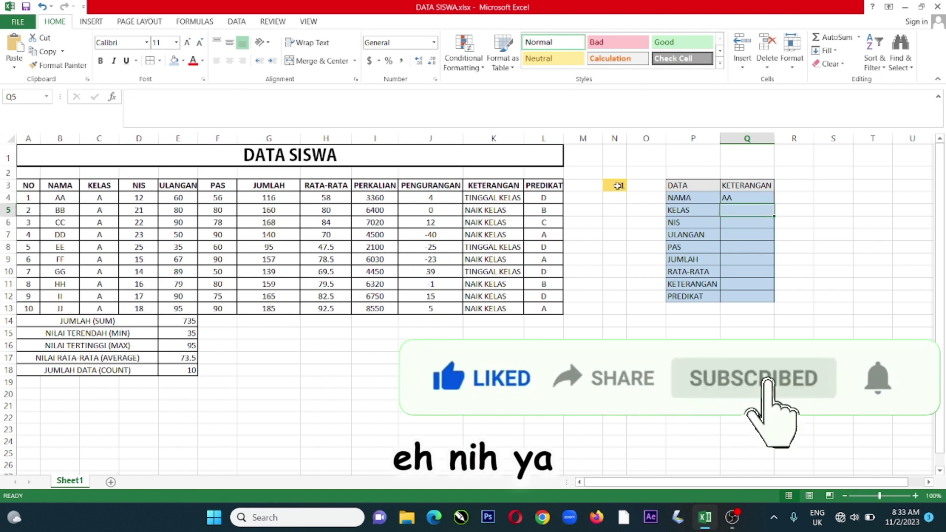
pyautogui.press('Up')
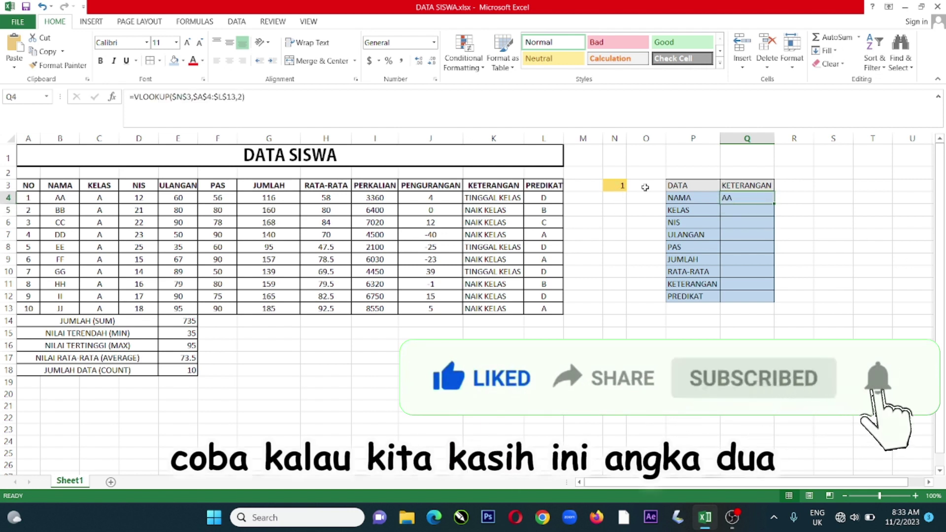
# Step: Test the NAMA lookup by setting the code cell N3 to 2 and restoring it to 1
pyautogui.click(616, 186)
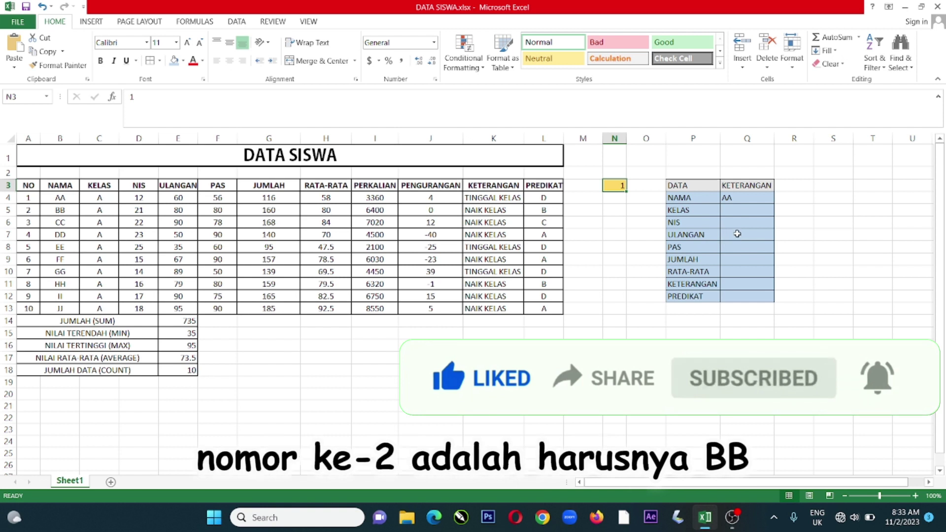
pyautogui.write('2')
pyautogui.press('Return')
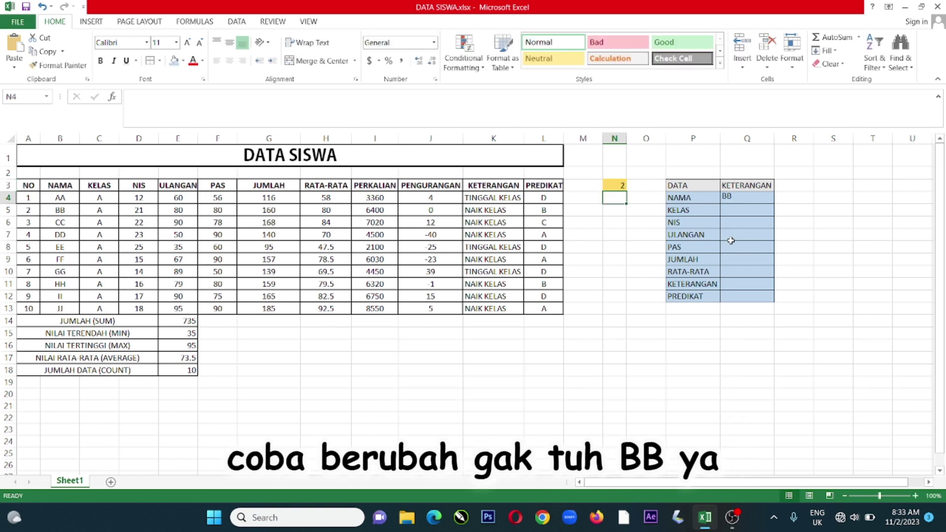
pyautogui.click(620, 185)
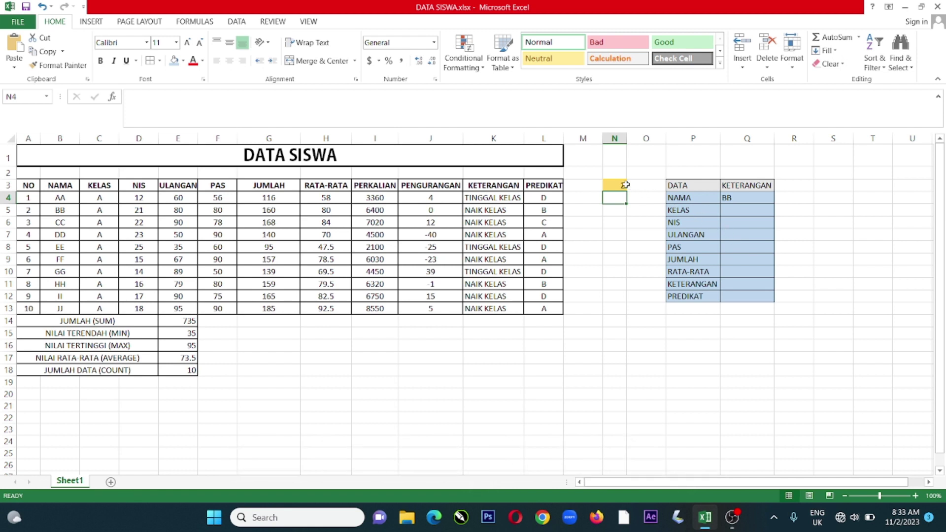
pyautogui.write('1')
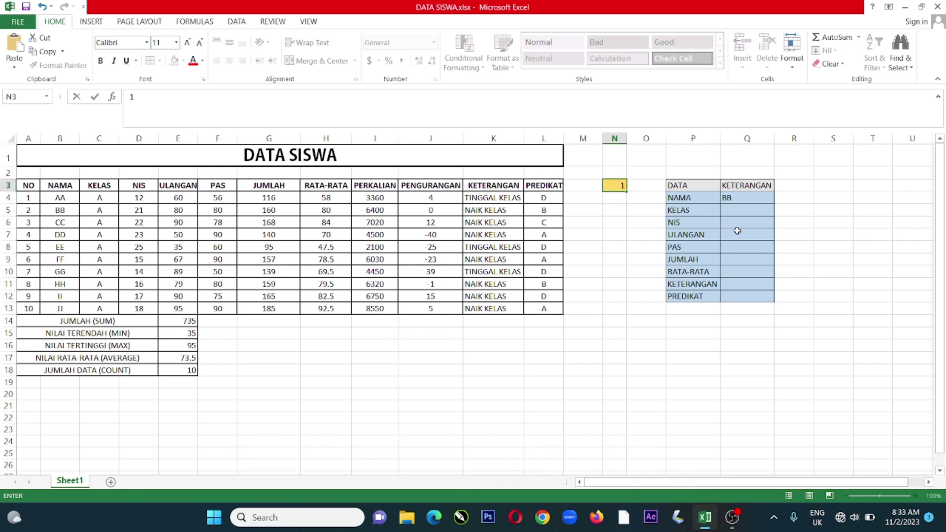
pyautogui.press('Return')
# Step: Copy the full VLOOKUP formula text from Q4, leaving that cell's formula as it is
pyautogui.click(741, 210)
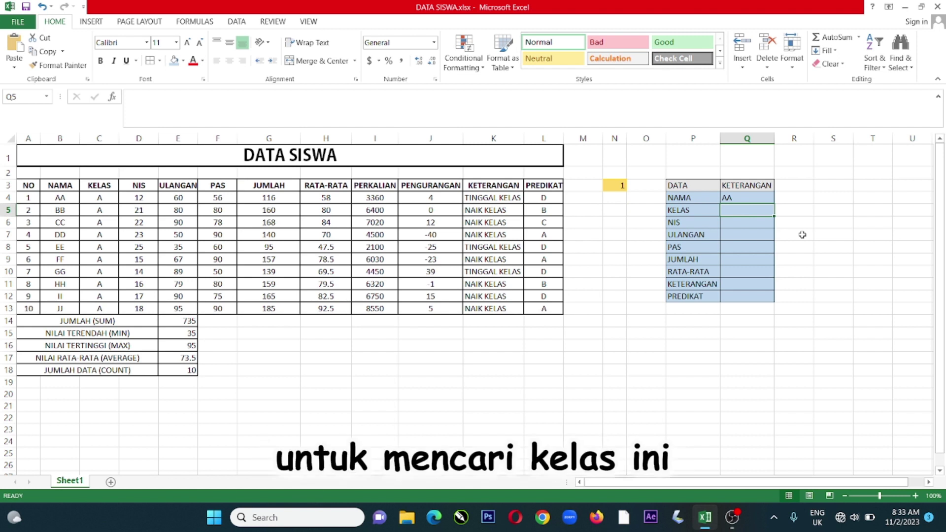
pyautogui.click(749, 198)
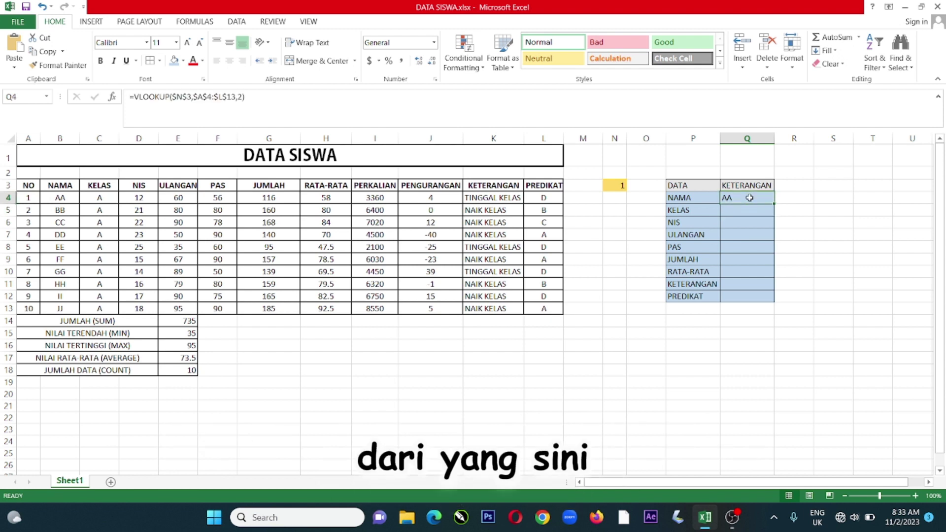
pyautogui.click(270, 100)
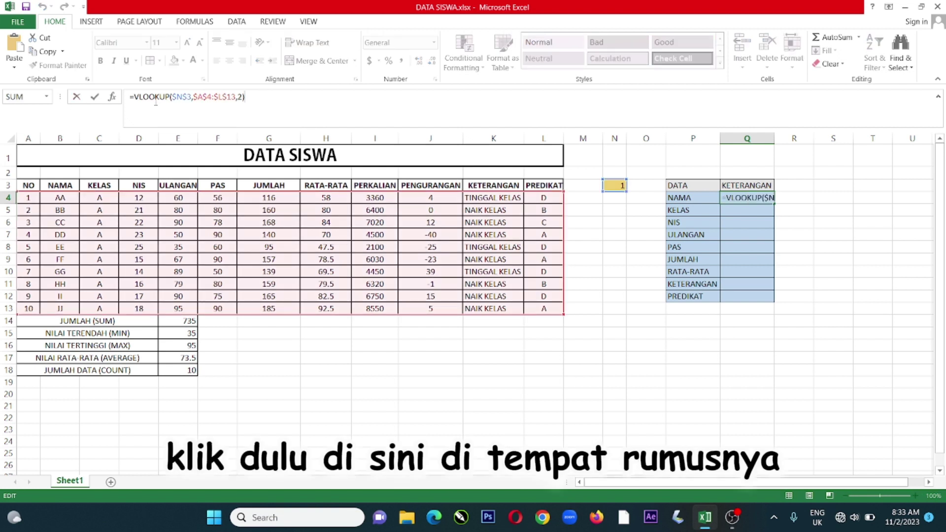
pyautogui.moveTo(270, 97); pyautogui.dragTo(105, 97)
pyautogui.hotkey('ctrl', 'c')
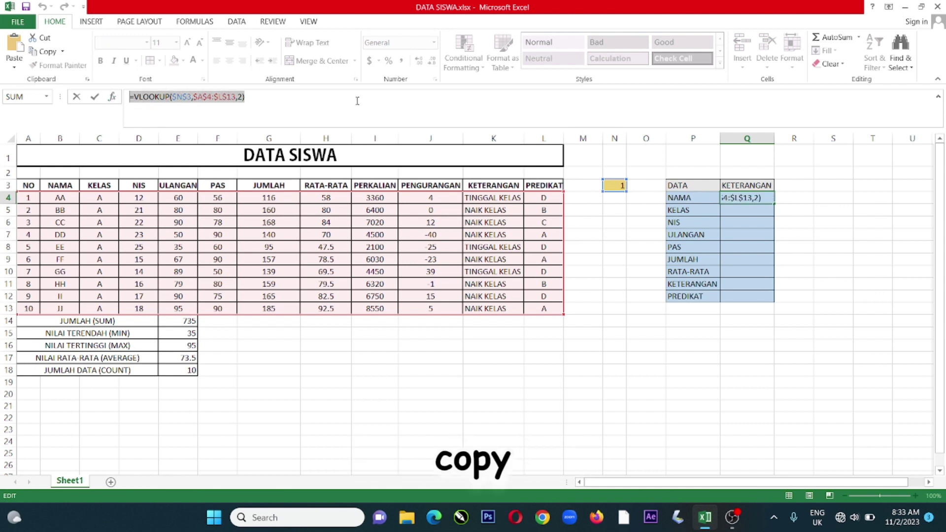
pyautogui.click(263, 99)
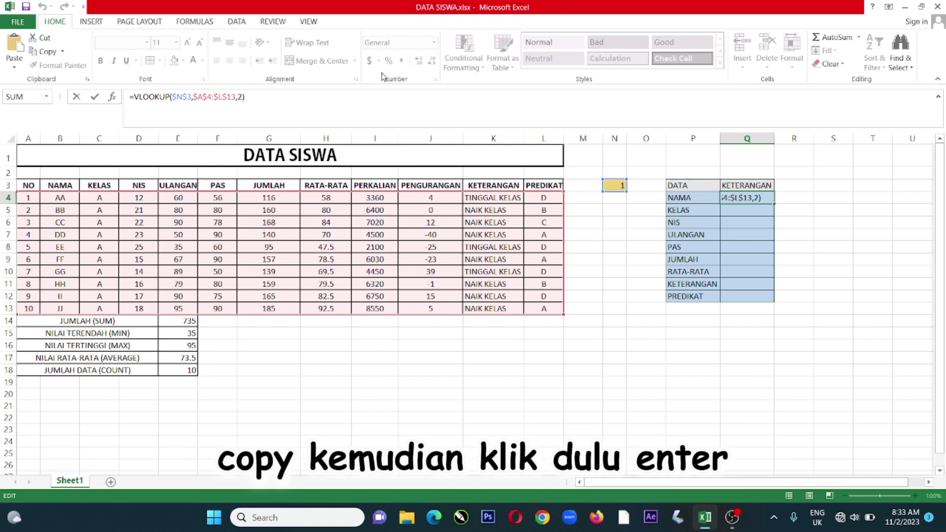
pyautogui.press('Return')
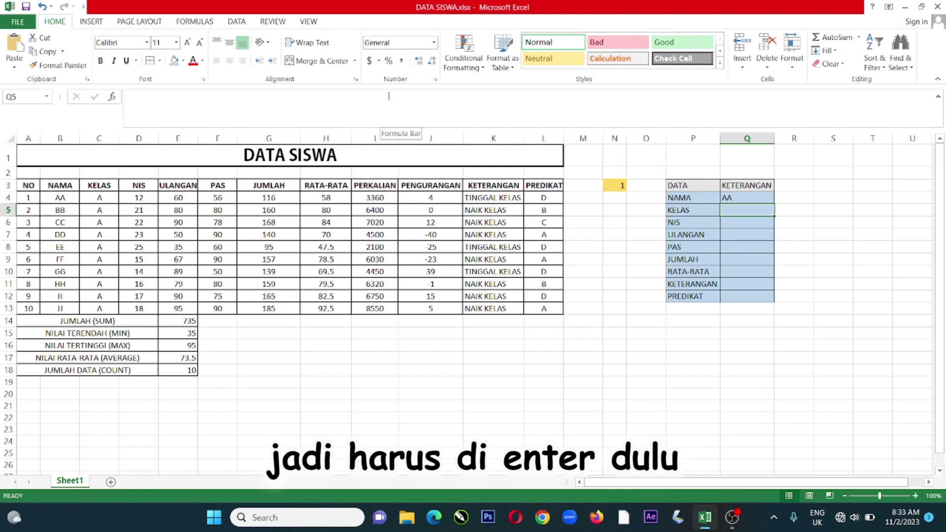
# Step: Paste the copied VLOOKUP formula into Q5 beside KELAS and set its column index to 3
pyautogui.doubleClick(734, 210)
pyautogui.hotkey('ctrl', 'v')
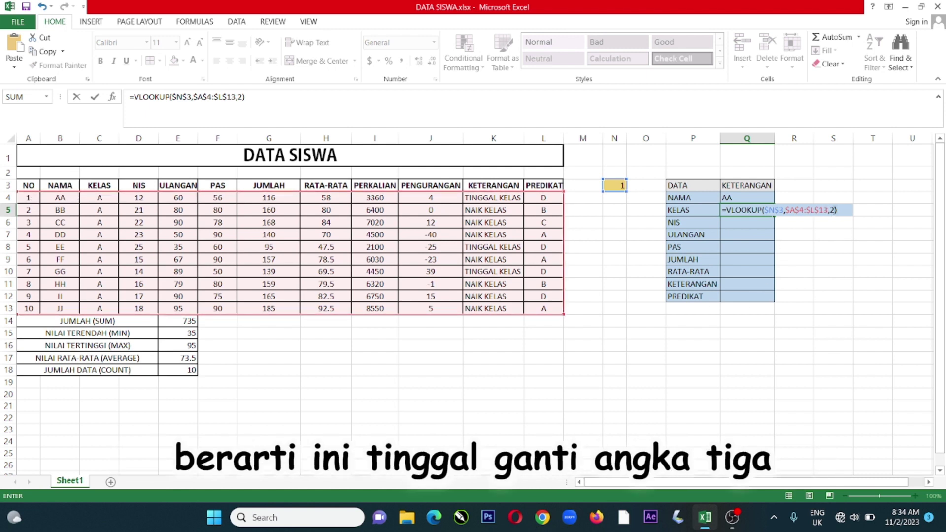
pyautogui.click(832, 210)
pyautogui.press('BackSpace')
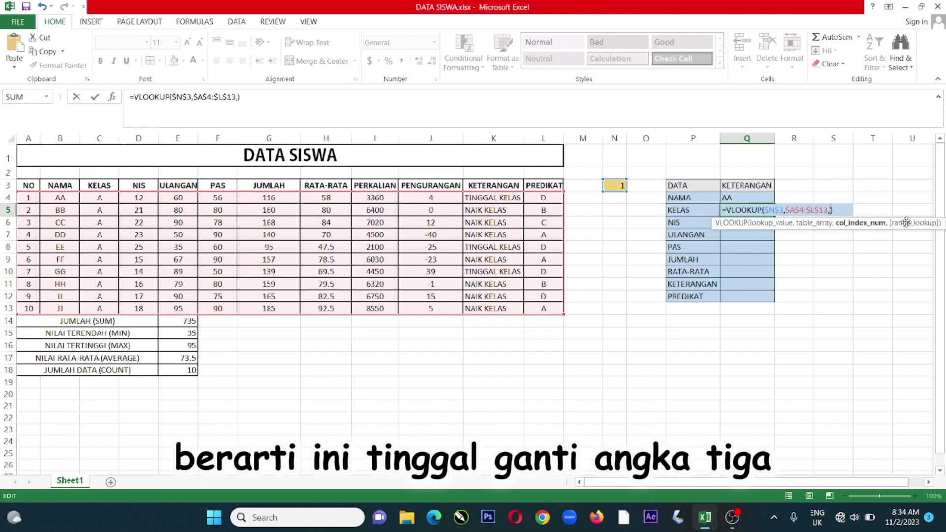
pyautogui.write('3')
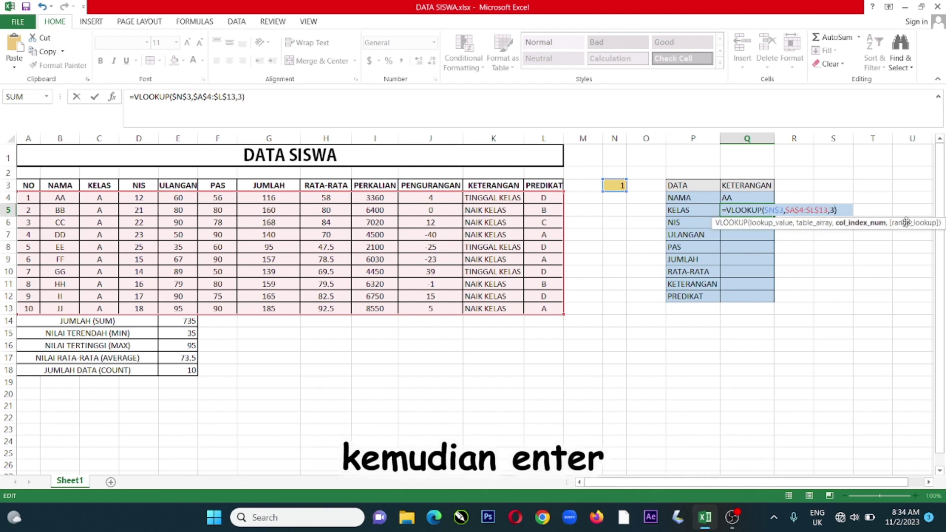
pyautogui.press('Return')
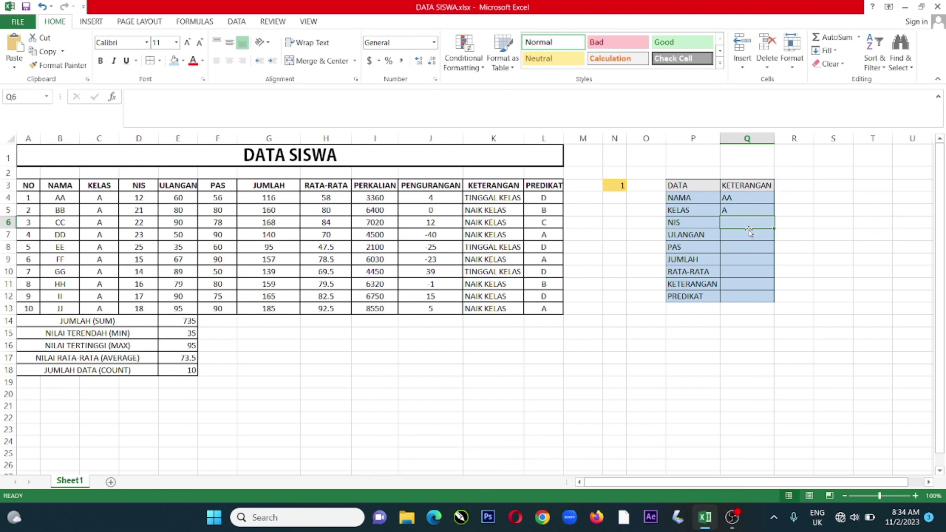
# Step: Compare the absolute references in the Q4 and Q5 formulas and check the code cell N3 they refer to
pyautogui.click(752, 208)
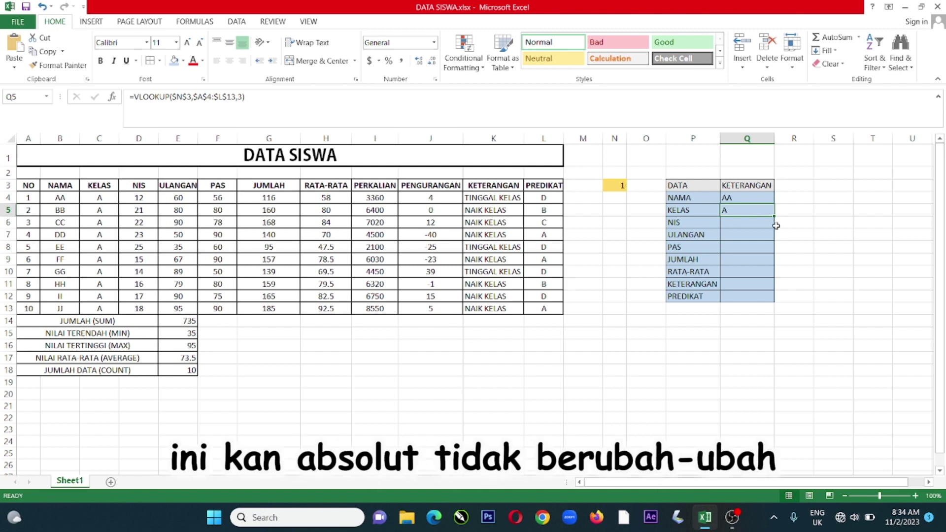
pyautogui.click(739, 199)
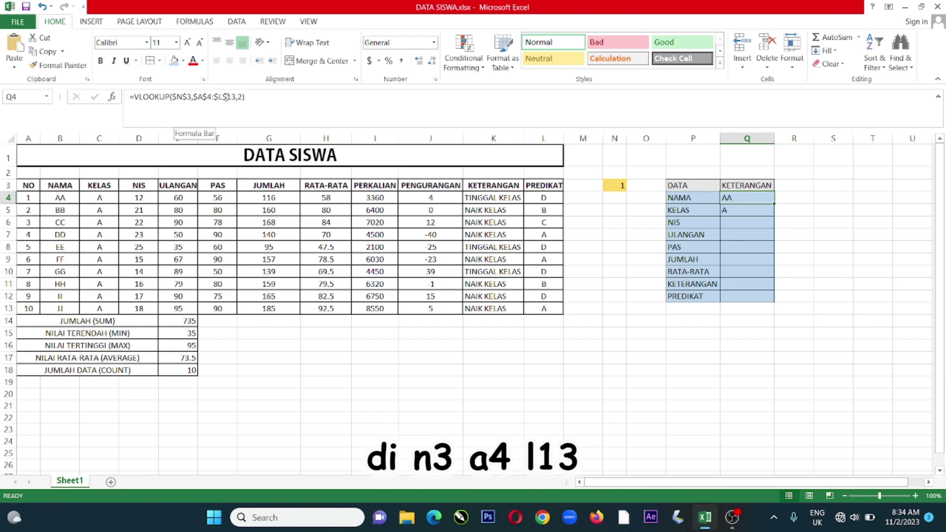
pyautogui.click(745, 211)
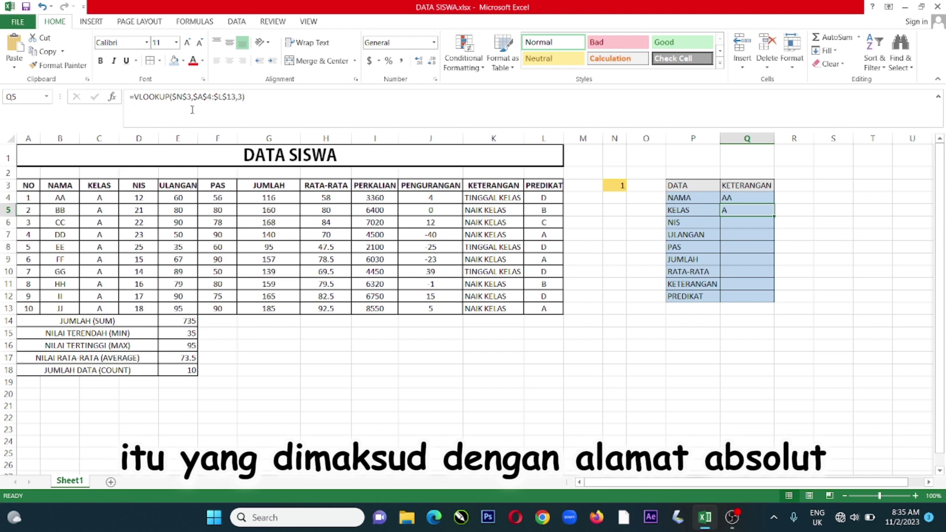
pyautogui.click(740, 223)
pyautogui.click(740, 238)
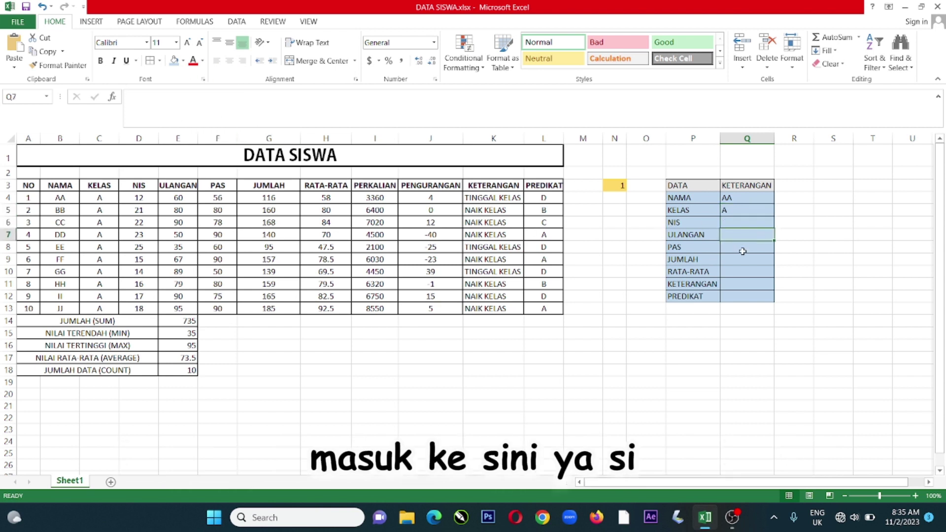
pyautogui.click(736, 224)
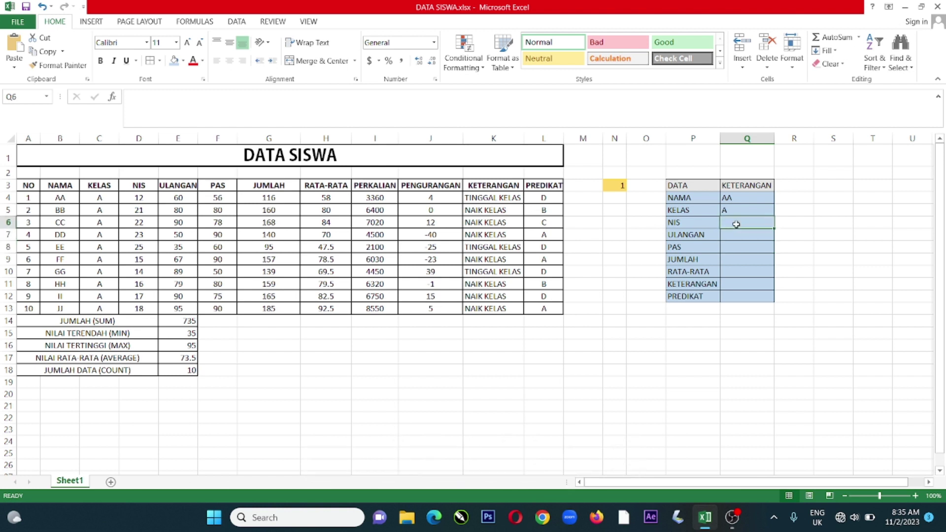
pyautogui.click(613, 187)
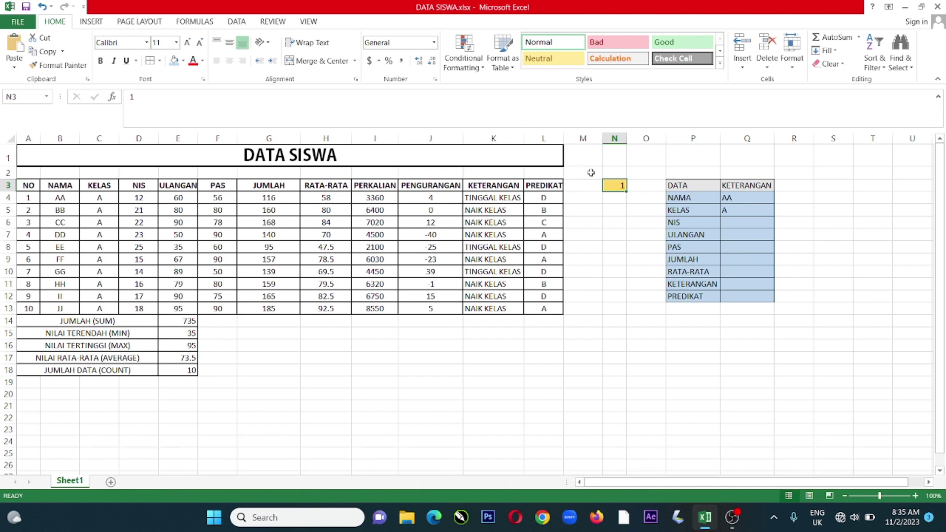
pyautogui.click(742, 224)
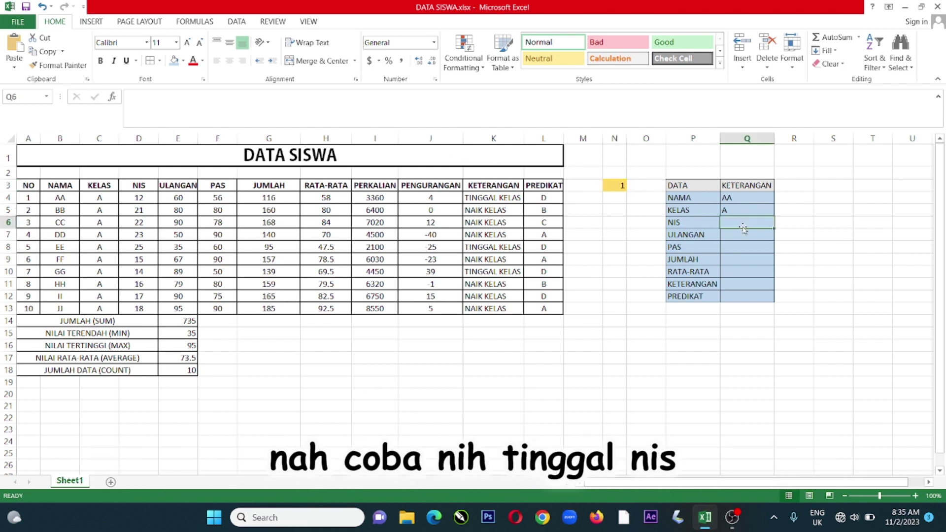
# Step: Copy the full VLOOKUP formula text from Q5, beside KELAS
pyautogui.click(766, 209)
pyautogui.click(278, 100)
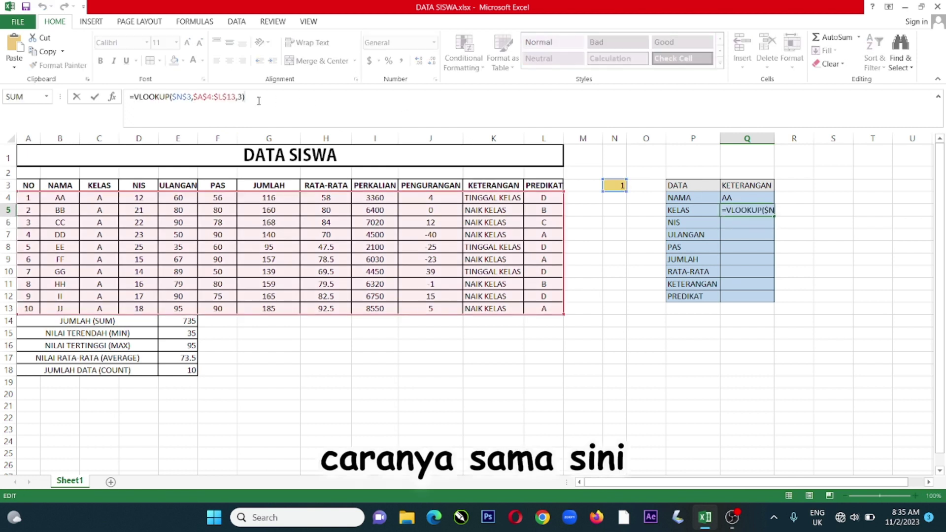
pyautogui.hotkey('shift', 'Home')
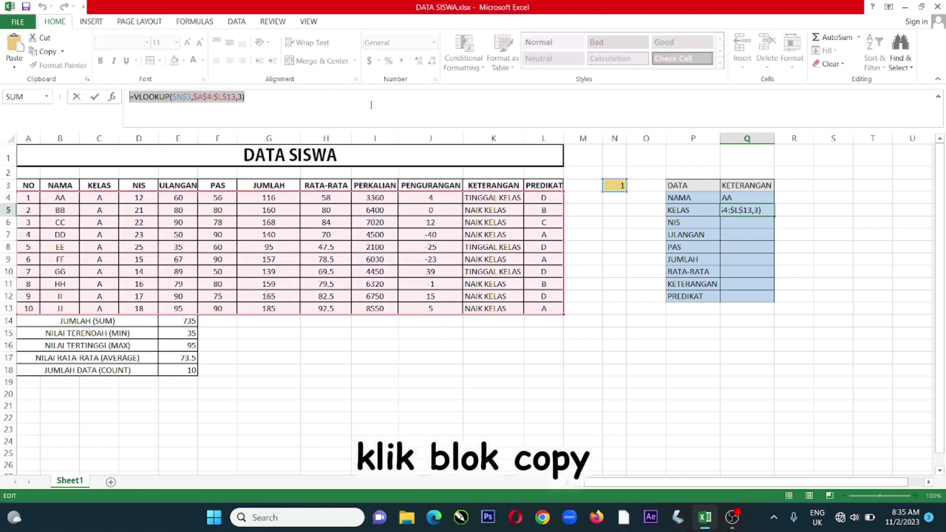
pyautogui.hotkey('ctrl', 'c')
pyautogui.click(279, 105)
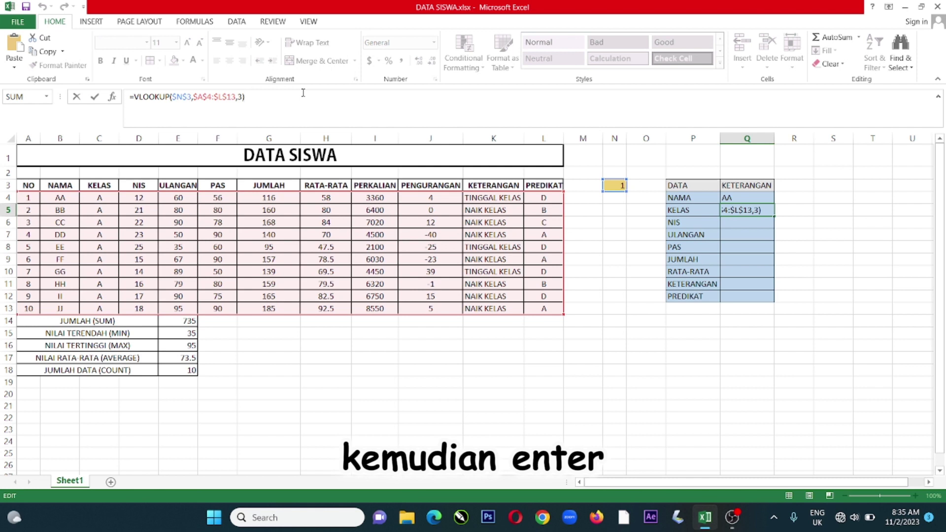
pyautogui.press('Return')
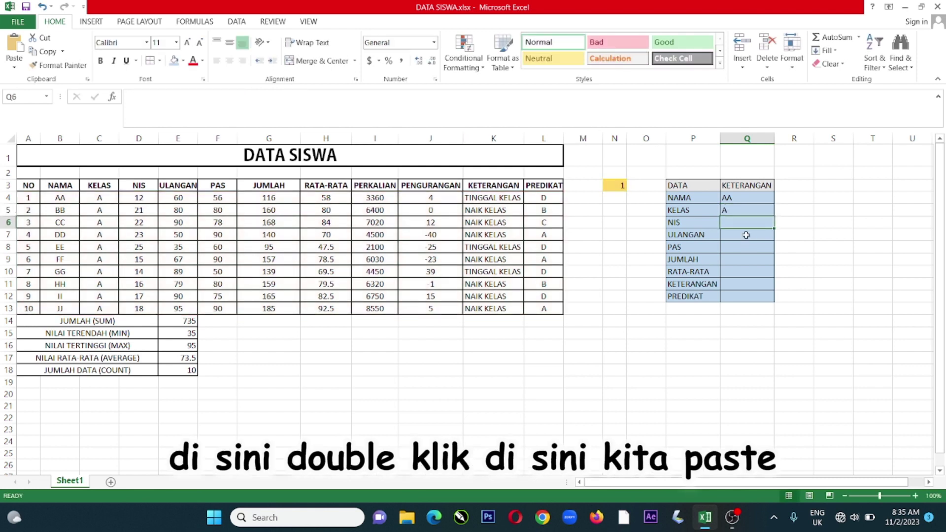
# Step: Paste the VLOOKUP formula into Q6 beside NIS with column index 4, and left-align the cell
pyautogui.doubleClick(730, 221)
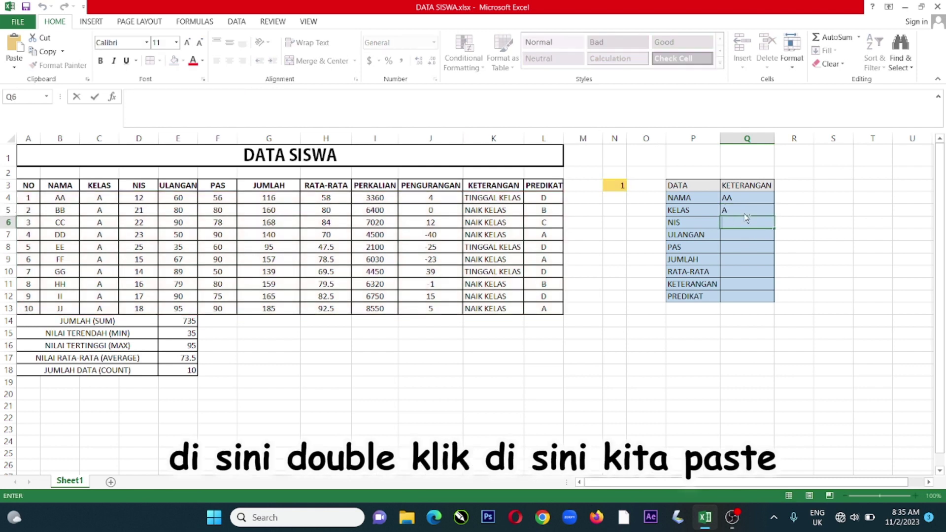
pyautogui.hotkey('ctrl', 'v')
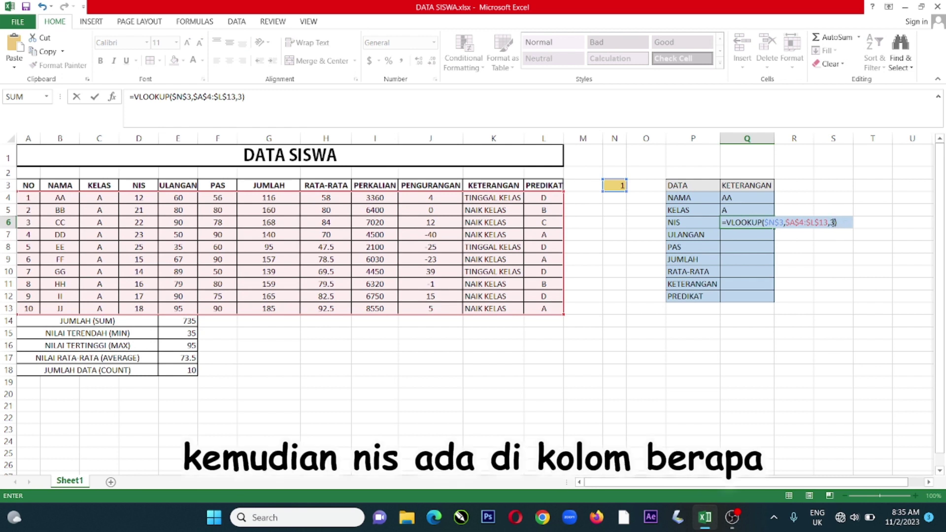
pyautogui.click(832, 222)
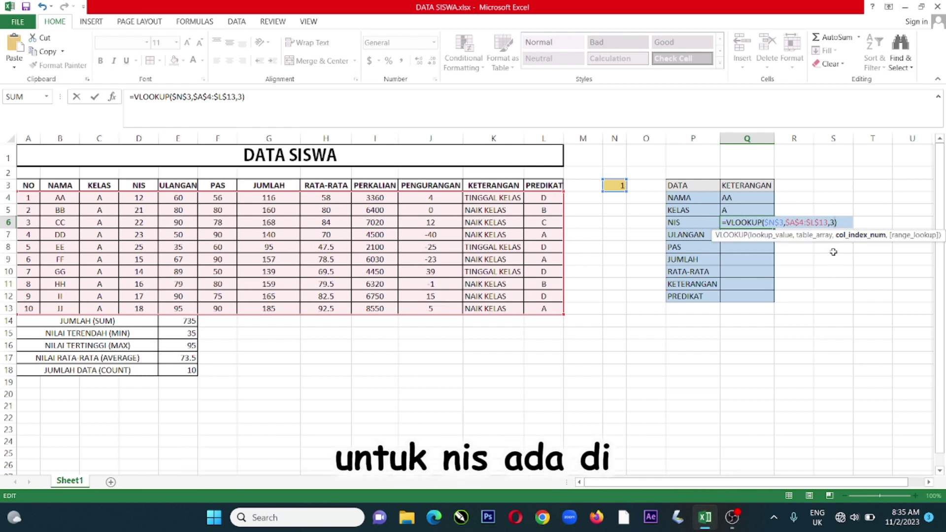
pyautogui.press('BackSpace')
pyautogui.write('4')
pyautogui.press('Return')
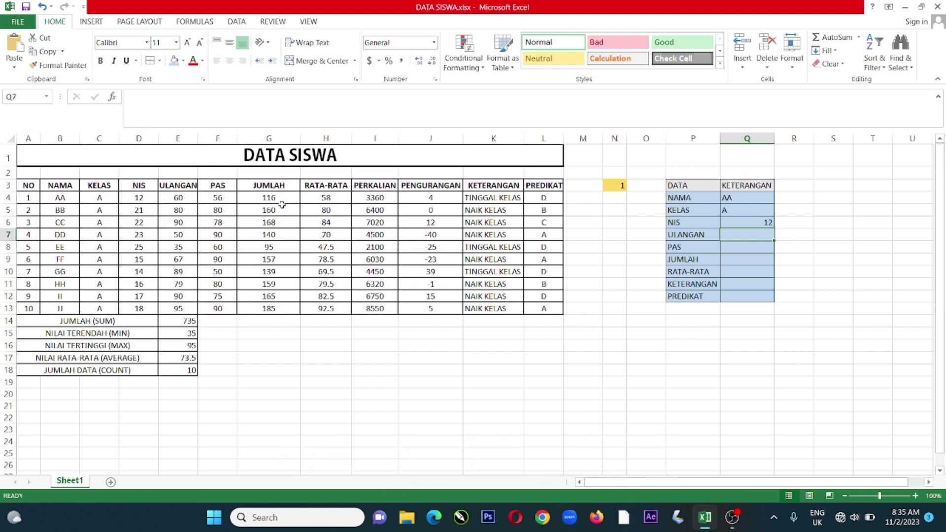
pyautogui.click(766, 223)
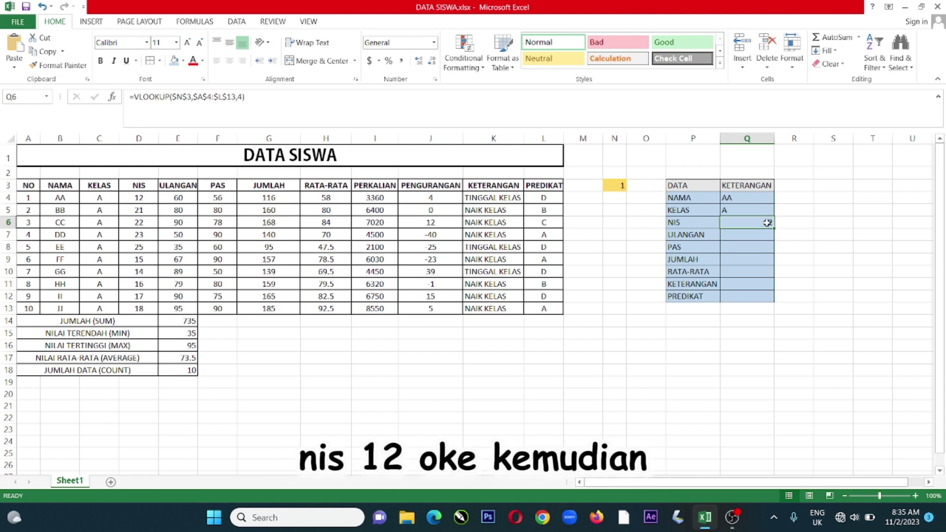
pyautogui.click(216, 62)
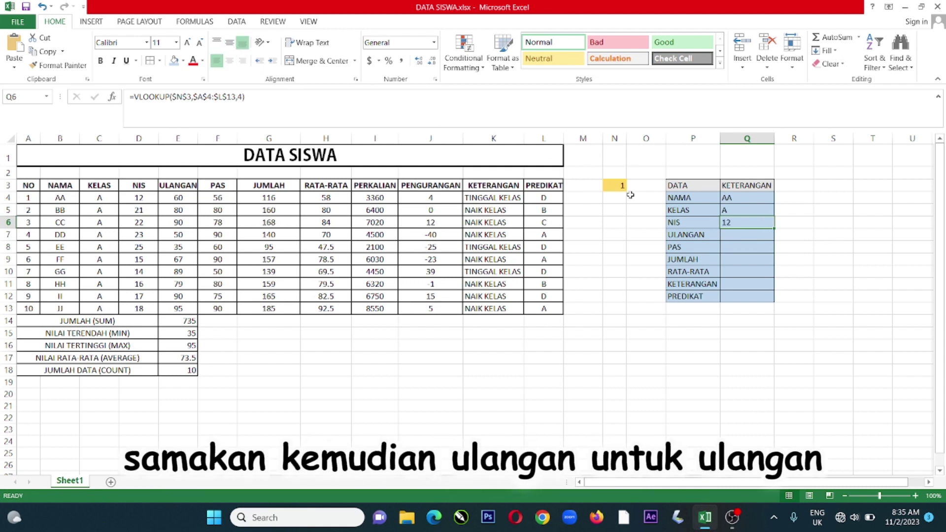
# Step: Copy the full VLOOKUP formula text from Q6, beside NIS
pyautogui.click(762, 235)
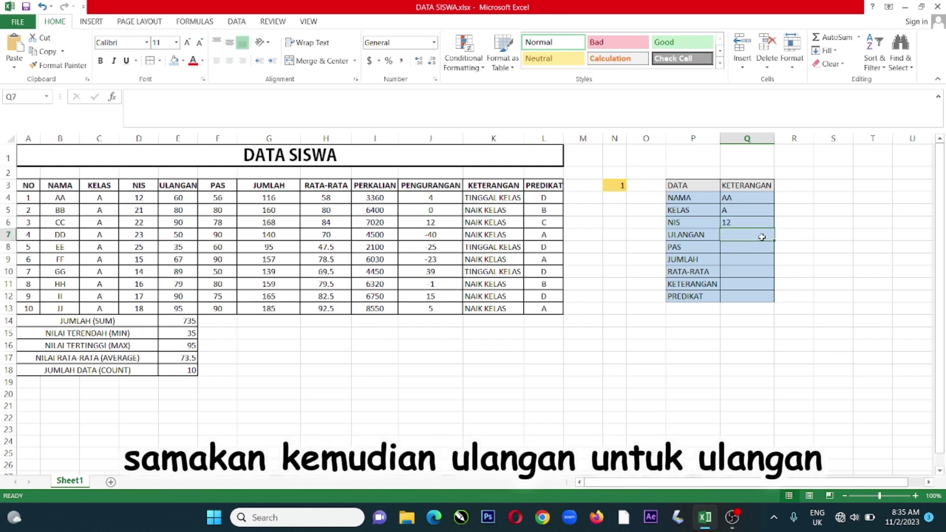
pyautogui.click(756, 224)
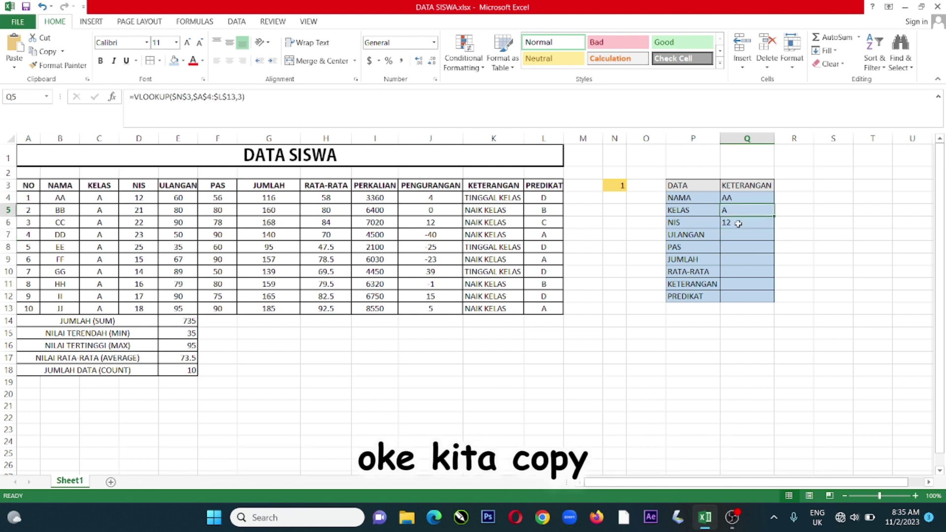
pyautogui.hotkey('ctrl', 'c')
pyautogui.click(265, 97)
pyautogui.moveTo(266, 97); pyautogui.dragTo(129, 97)
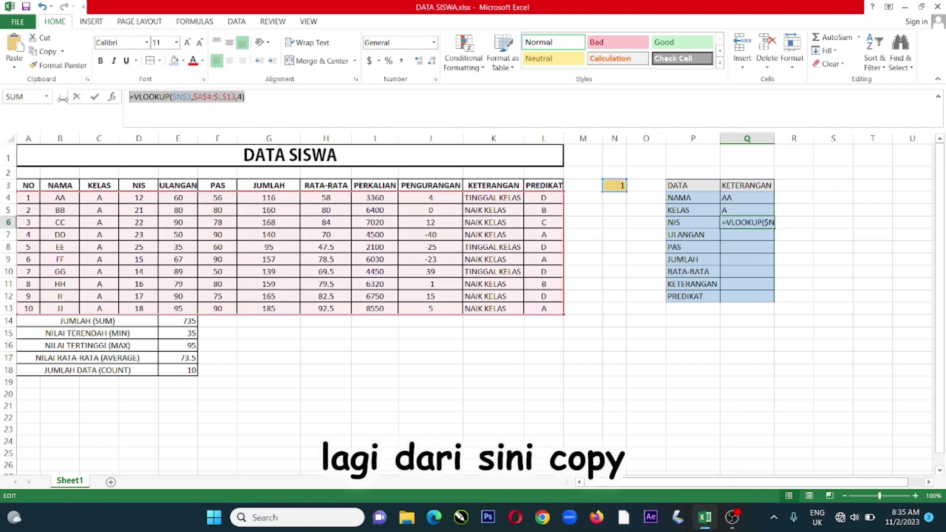
pyautogui.click(274, 102)
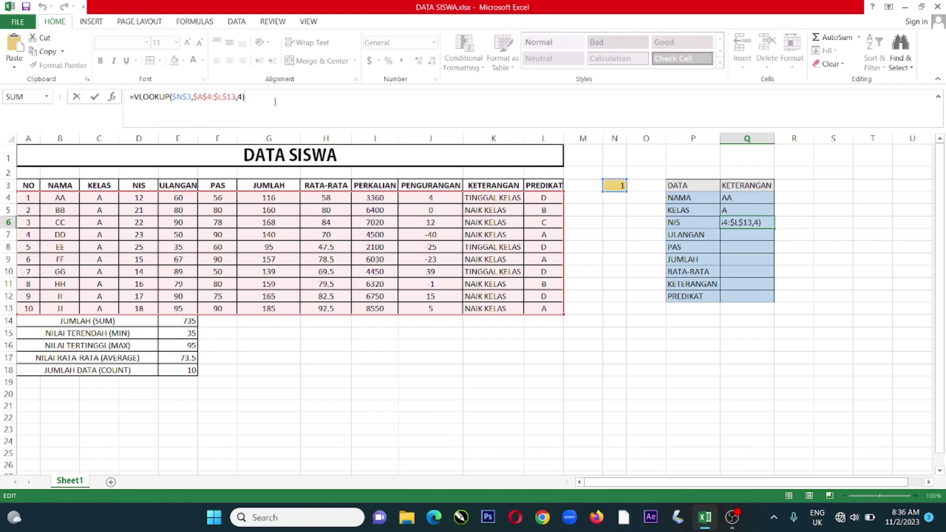
pyautogui.press('Return')
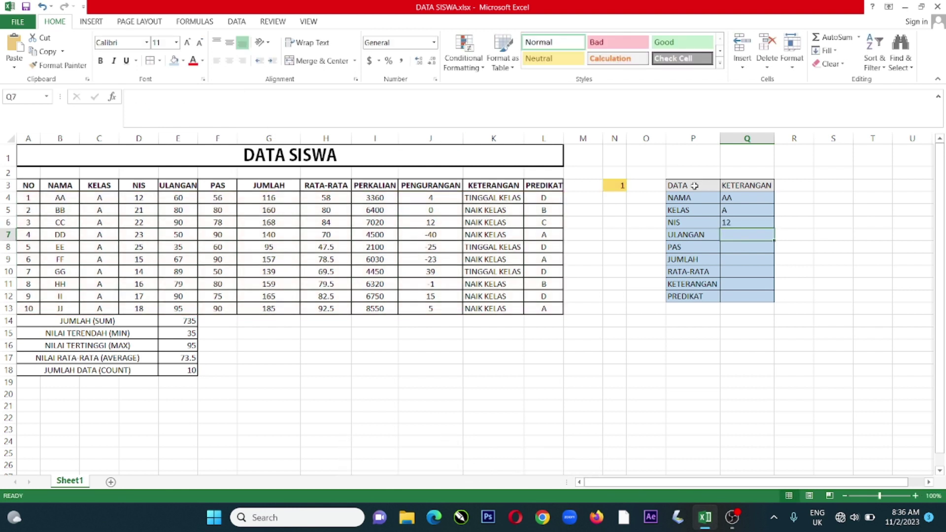
# Step: Paste the VLOOKUP formula into Q7 beside ULANGAN with column index 5, and left-align the cell
pyautogui.doubleClick(748, 234)
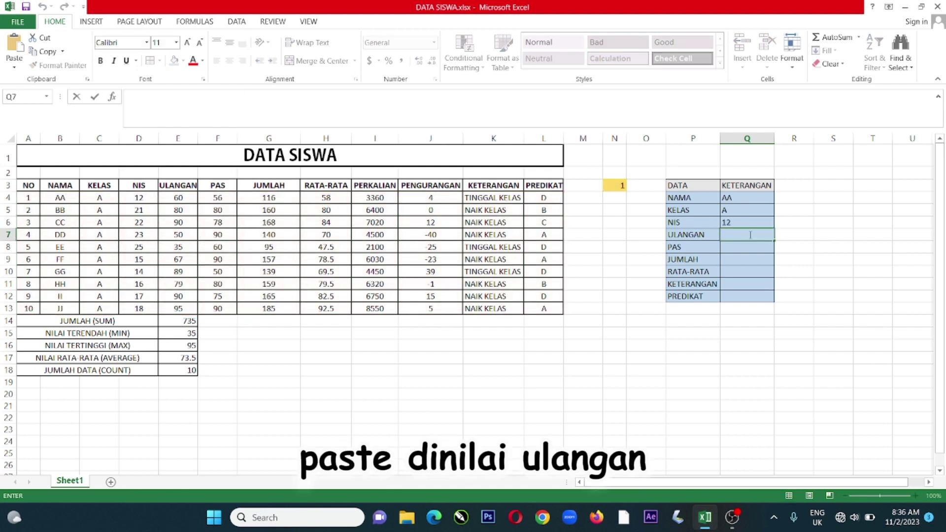
pyautogui.hotkey('ctrl', 'v')
pyautogui.click(834, 235)
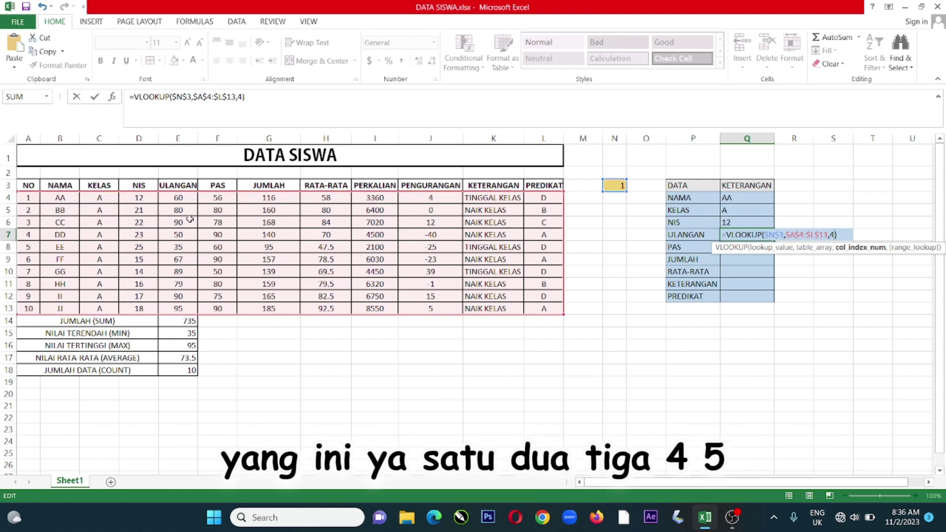
pyautogui.press('BackSpace')
pyautogui.press('BackSpace')
pyautogui.write('5)')
pyautogui.press('Return')
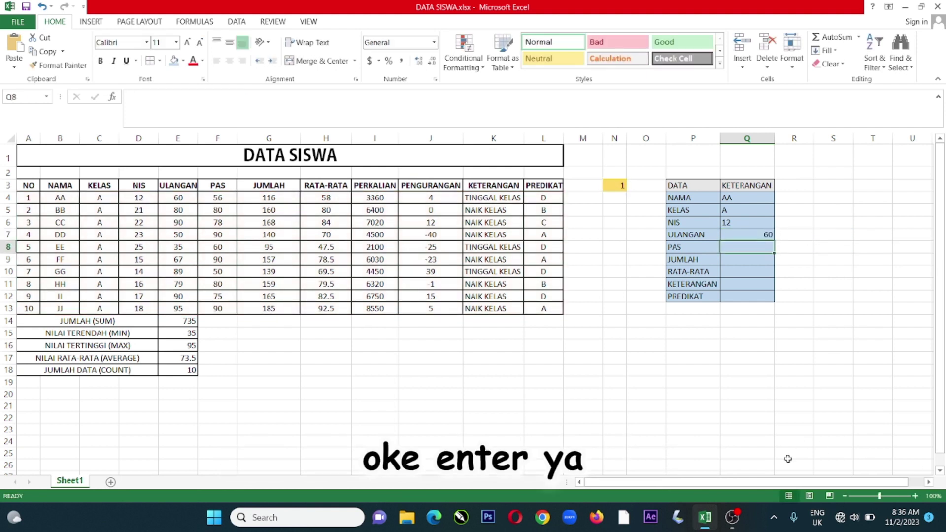
pyautogui.click(771, 236)
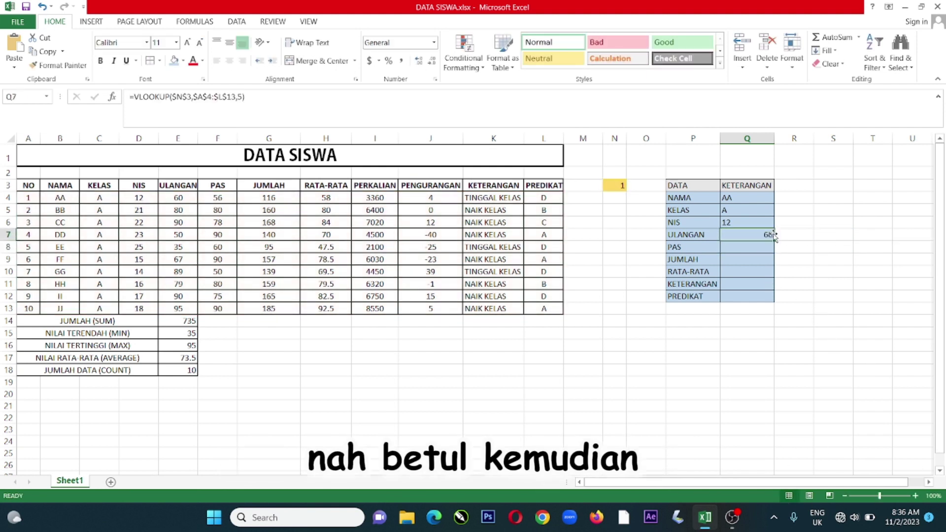
pyautogui.click(217, 61)
# Step: Copy the full VLOOKUP formula text from Q7, beside ULANGAN
pyautogui.click(747, 249)
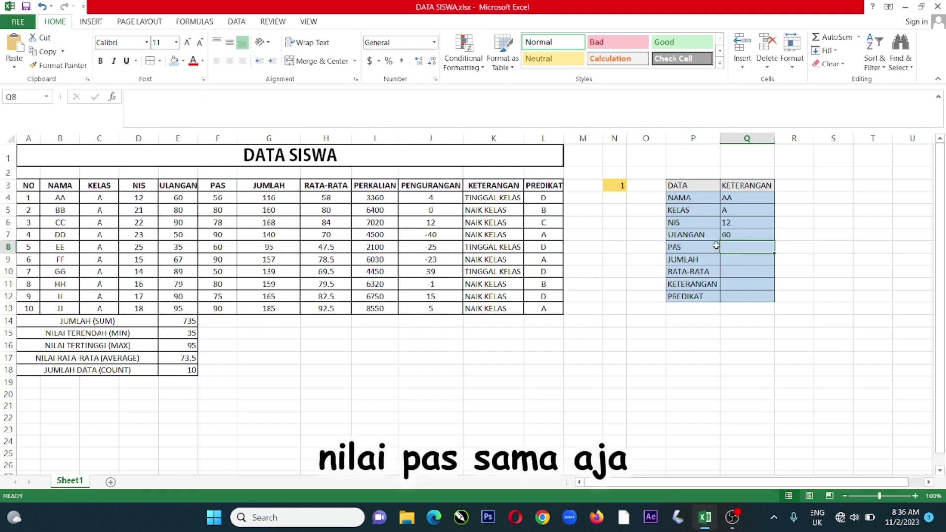
pyautogui.click(756, 235)
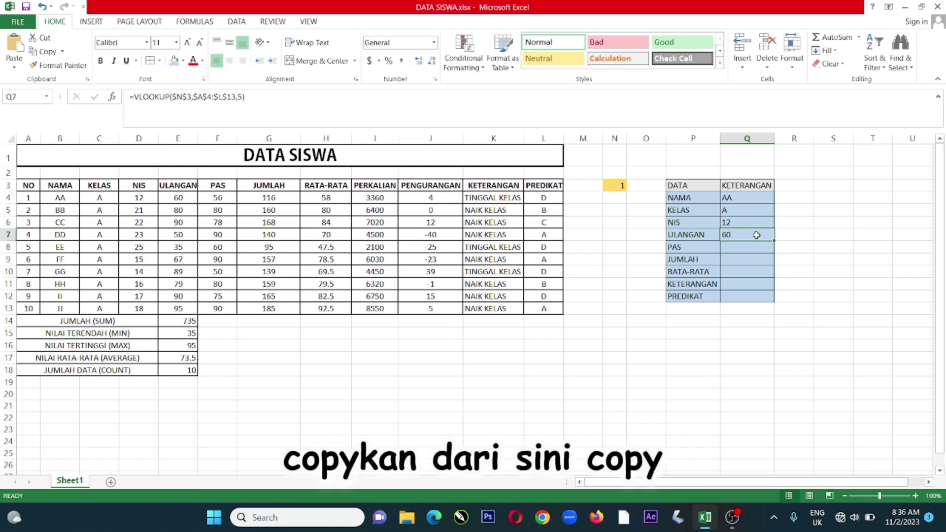
pyautogui.tripleClick(296, 108)
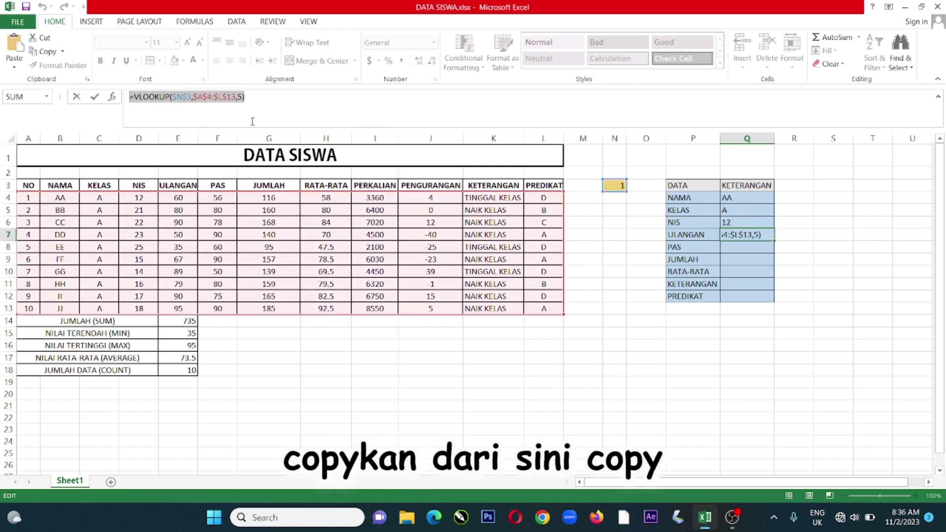
pyautogui.click(268, 96)
pyautogui.press('Return')
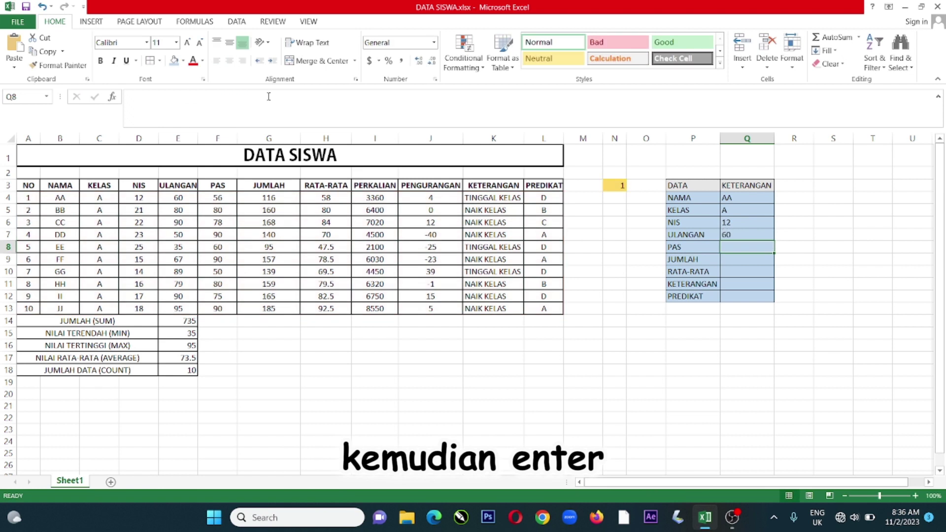
# Step: Paste the VLOOKUP formula into Q8 beside PAS with column index 6, and left-align the cell
pyautogui.doubleClick(731, 247)
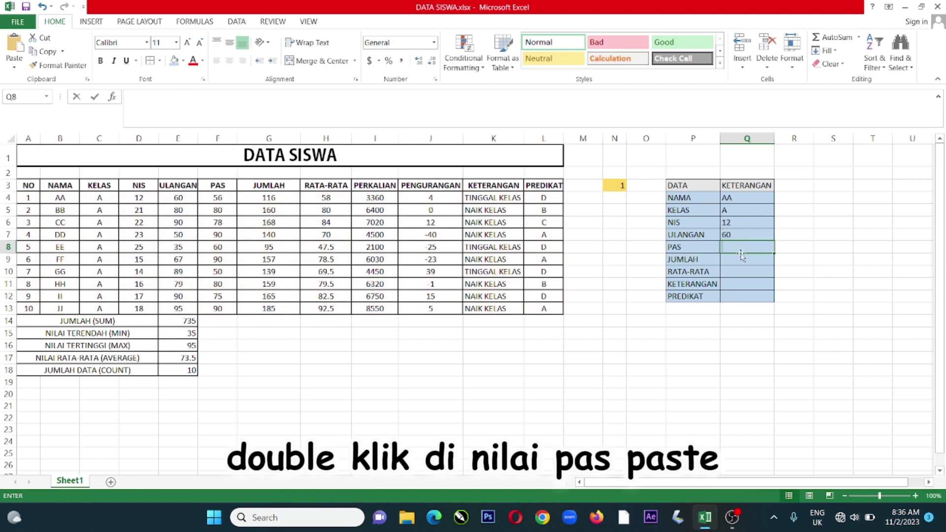
pyautogui.hotkey('ctrl', 'v')
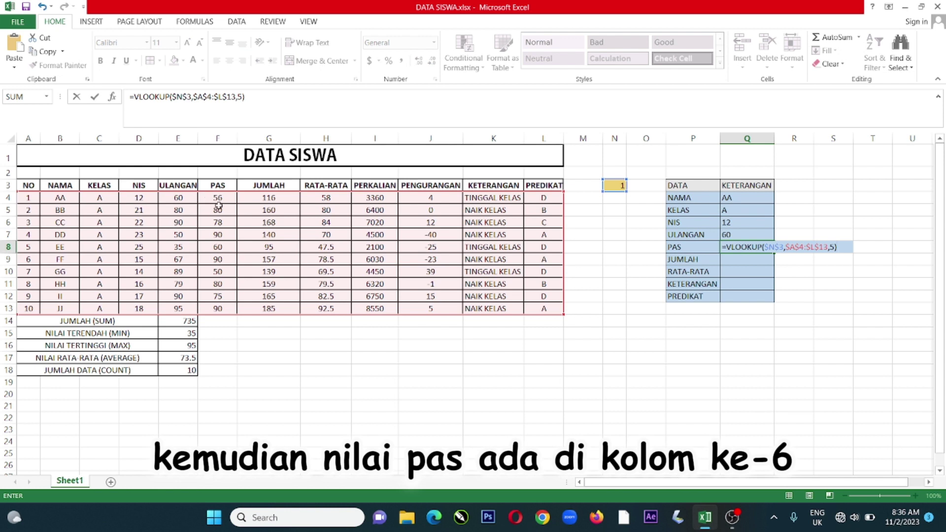
pyautogui.click(833, 247)
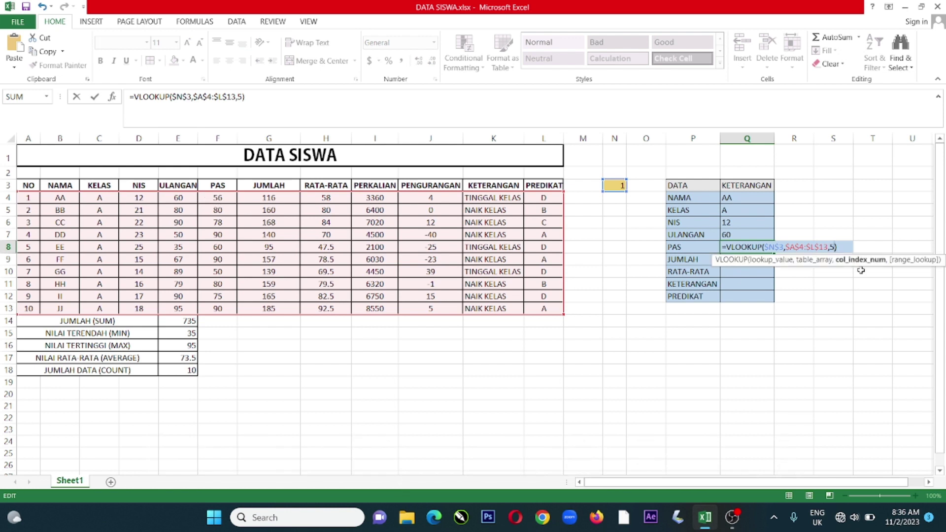
pyautogui.write('6')
pyautogui.press('Return')
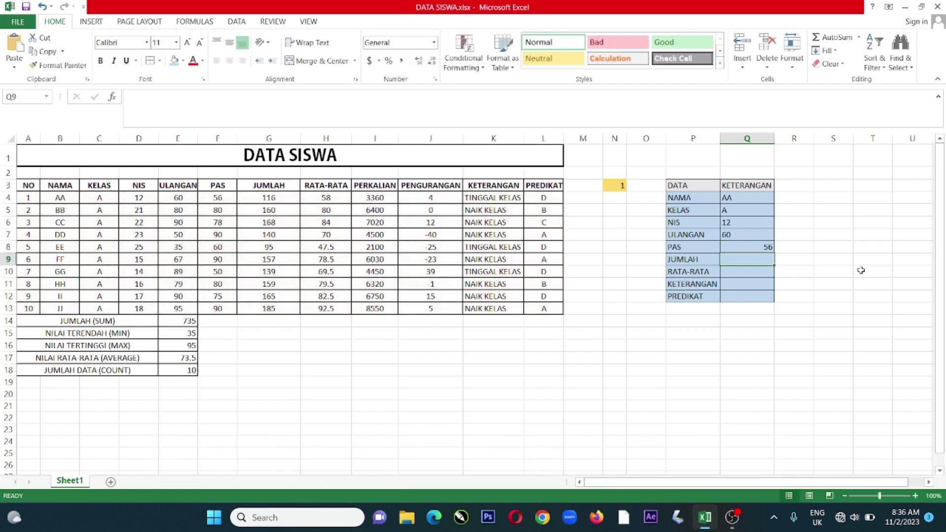
pyautogui.click(756, 244)
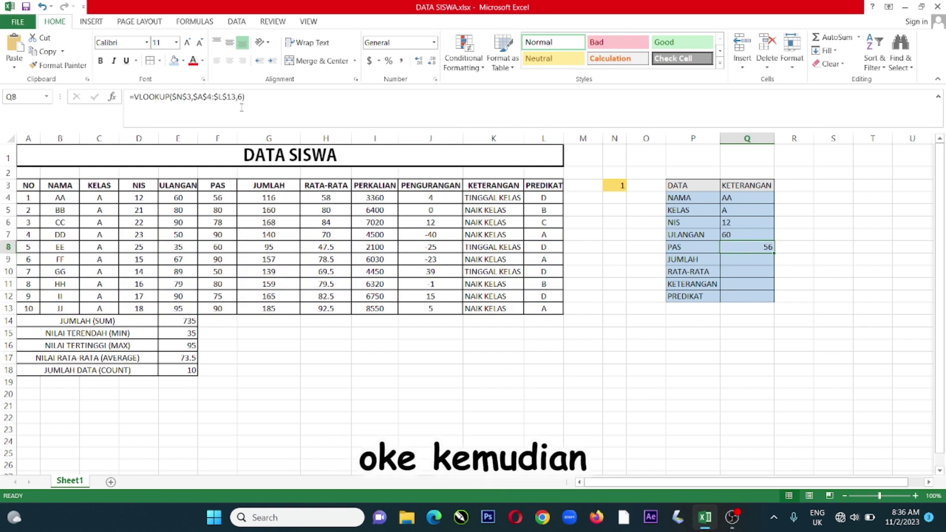
pyautogui.click(217, 61)
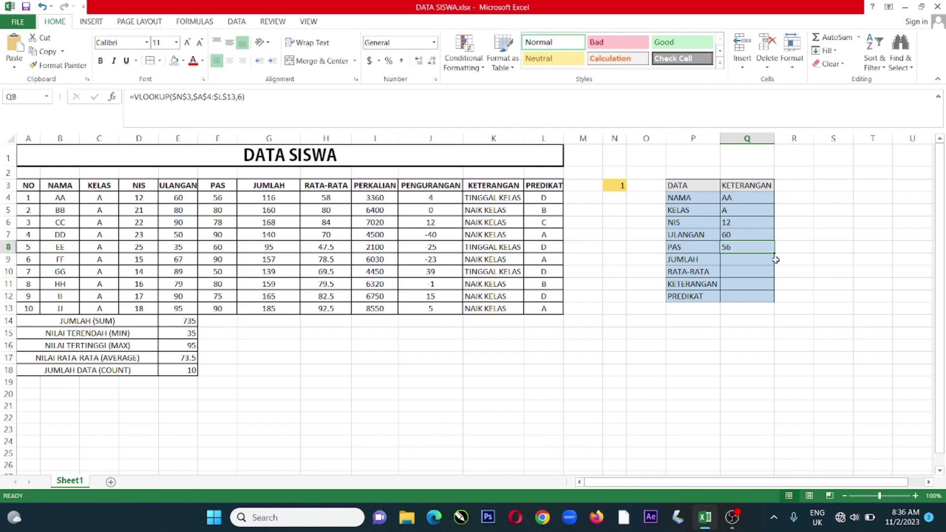
# Step: Check the JUMLAH column's position in the student table and copy the full VLOOKUP formula text from Q8, beside PAS
pyautogui.click(747, 260)
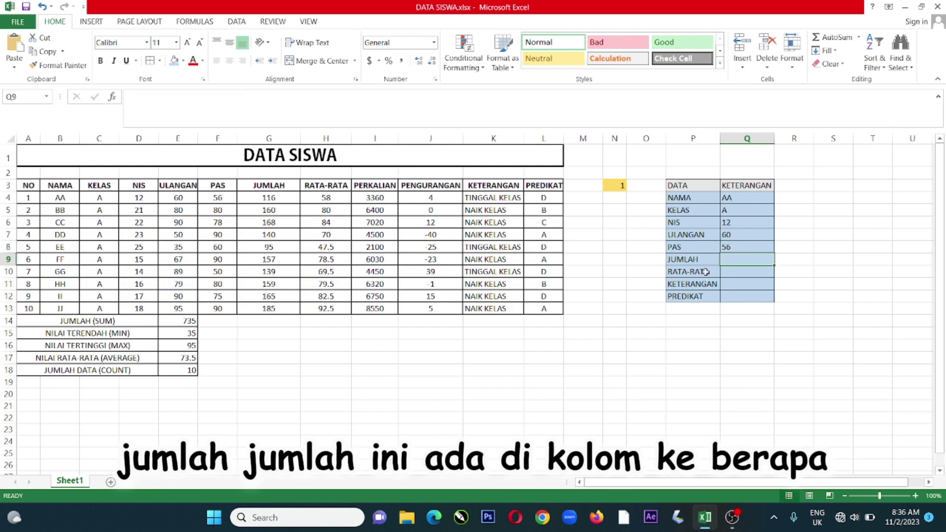
pyautogui.click(262, 201)
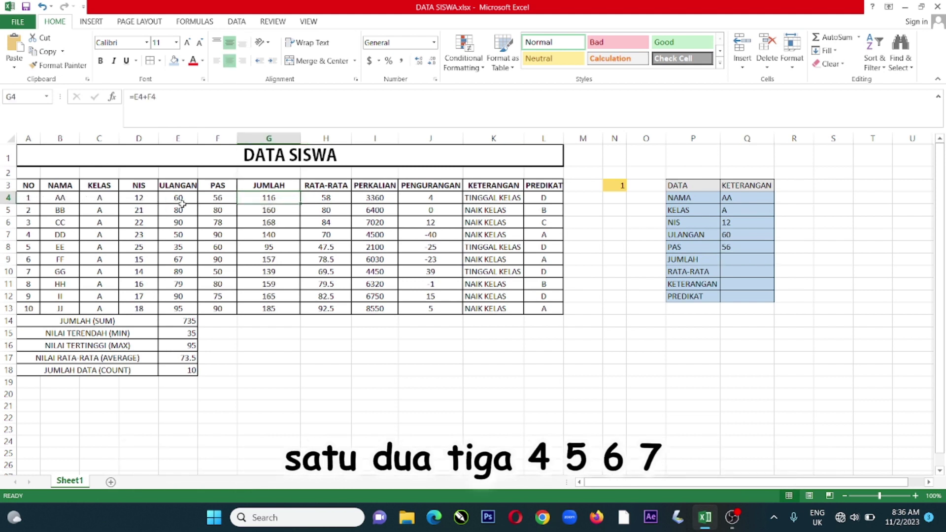
pyautogui.click(761, 247)
pyautogui.click(286, 100)
pyautogui.hotkey('shift', 'Home')
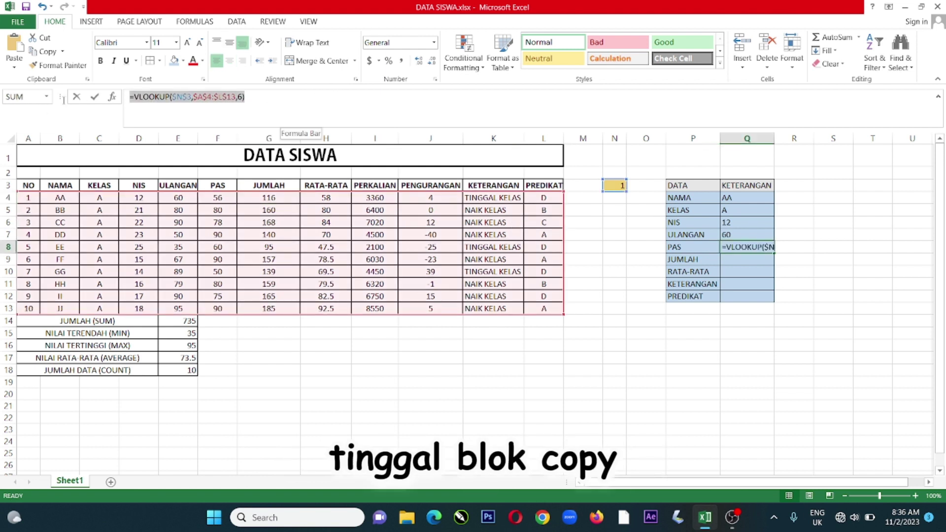
pyautogui.hotkey('ctrl', 'c')
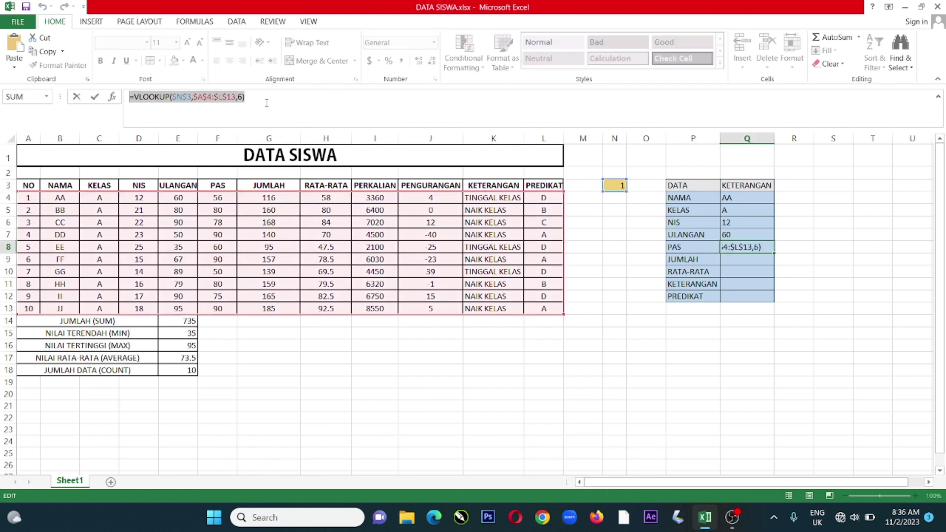
pyautogui.click(266, 102)
pyautogui.press('Return')
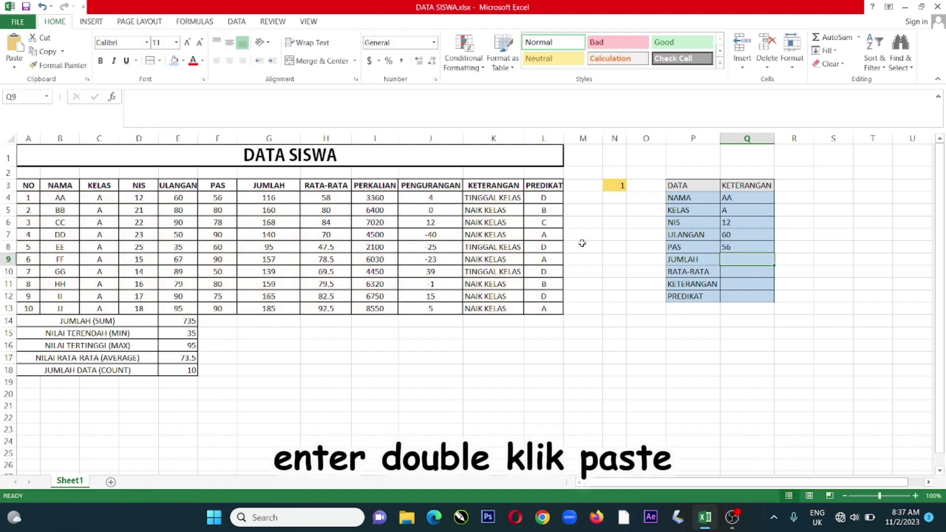
# Step: Paste the VLOOKUP formula into Q9 beside JUMLAH with column index 7, and left-align the cell
pyautogui.doubleClick(738, 263)
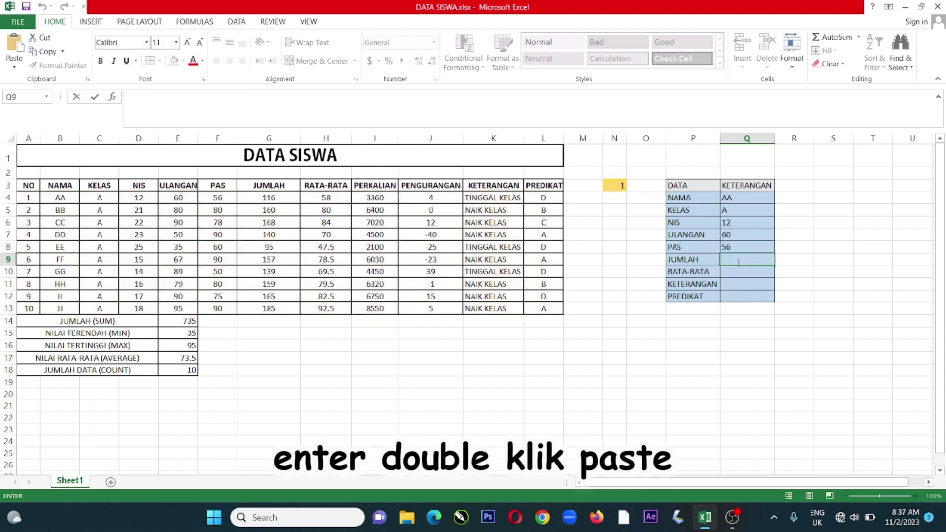
pyautogui.hotkey('ctrl', 'v')
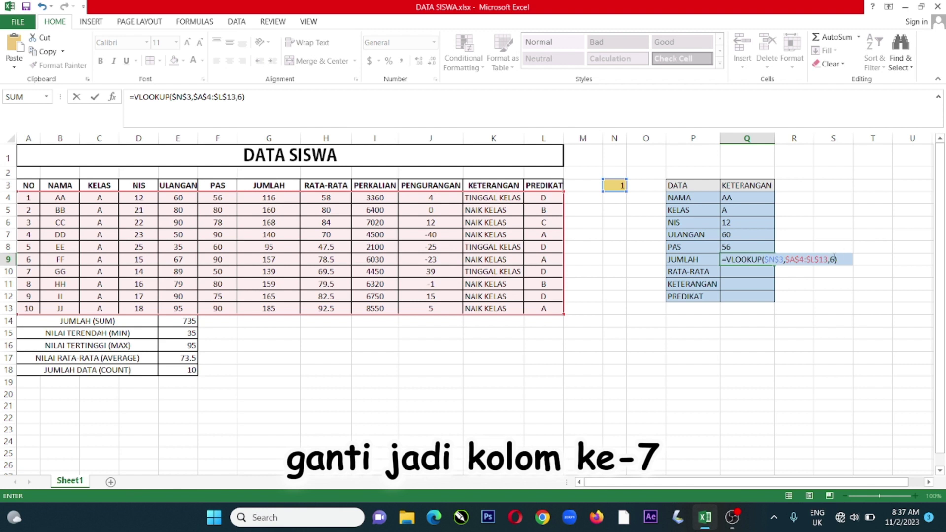
pyautogui.click(833, 259)
pyautogui.press('BackSpace')
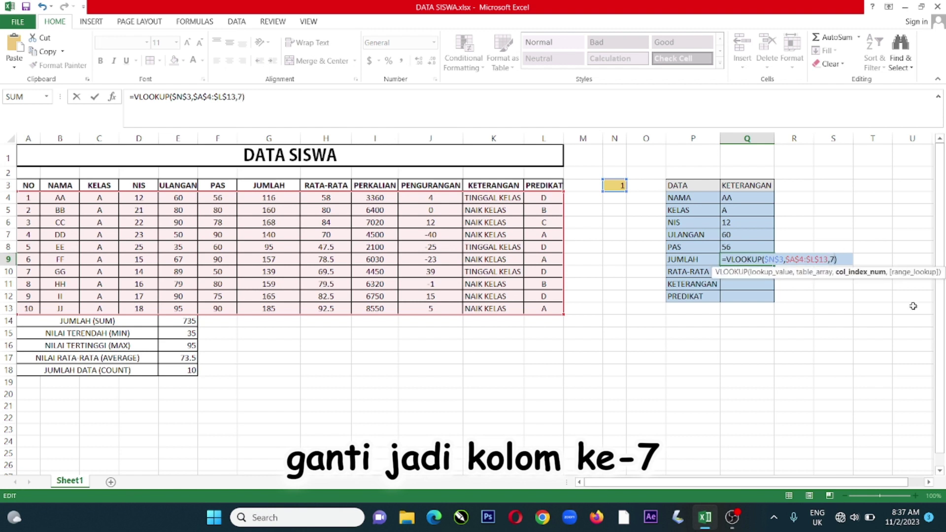
pyautogui.write('7')
pyautogui.press('Return')
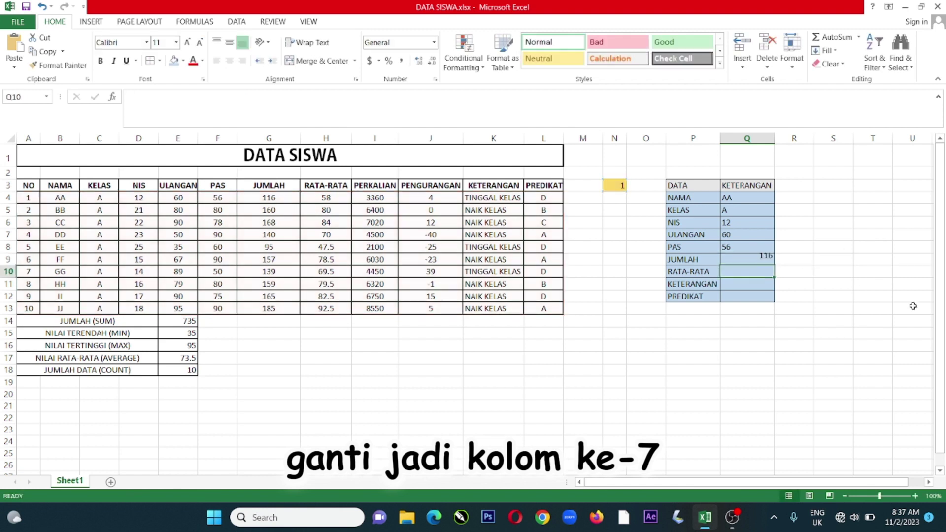
pyautogui.click(757, 261)
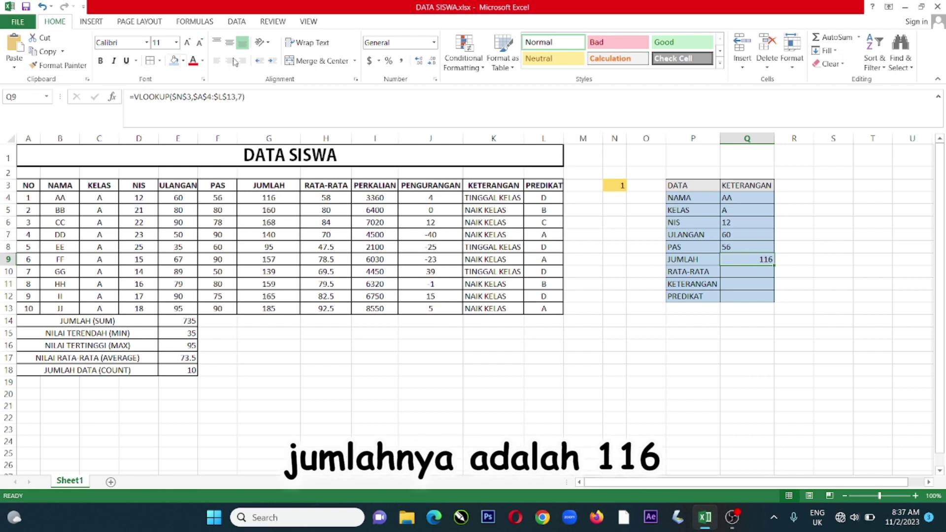
pyautogui.click(216, 60)
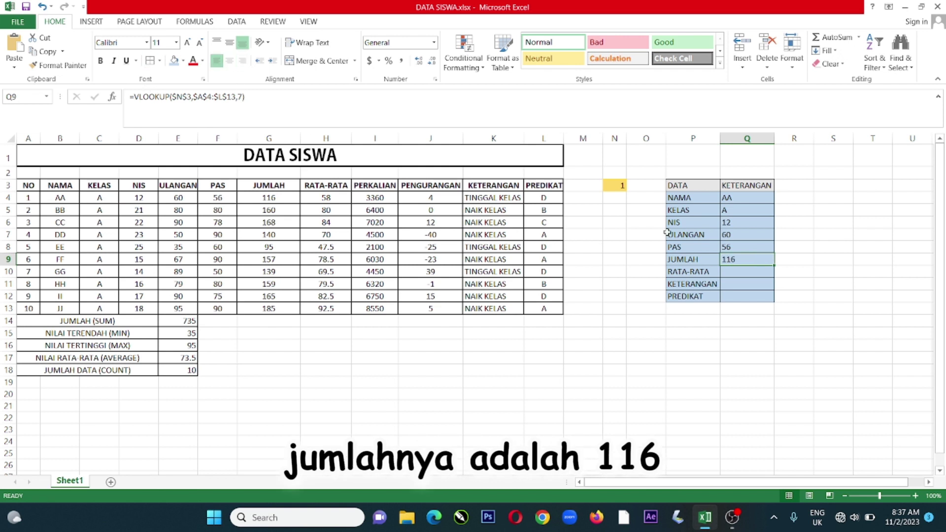
# Step: Check the RATA-RATA column's position in the student table and copy the full VLOOKUP formula text from Q9, beside JUMLAH
pyautogui.click(738, 275)
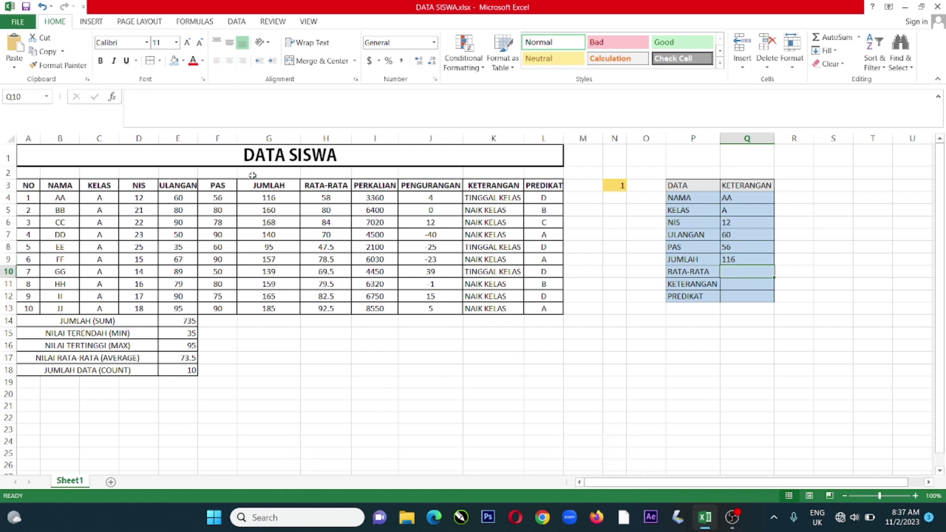
pyautogui.click(337, 197)
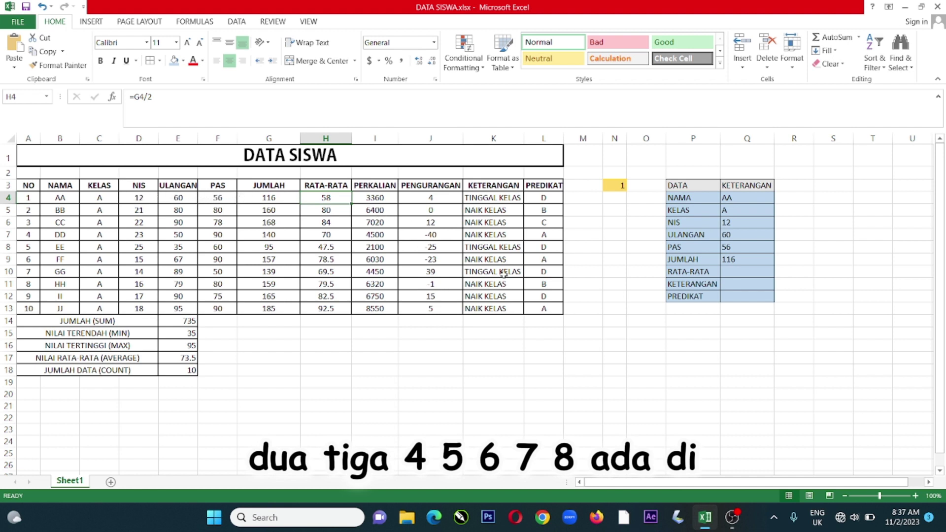
pyautogui.click(728, 265)
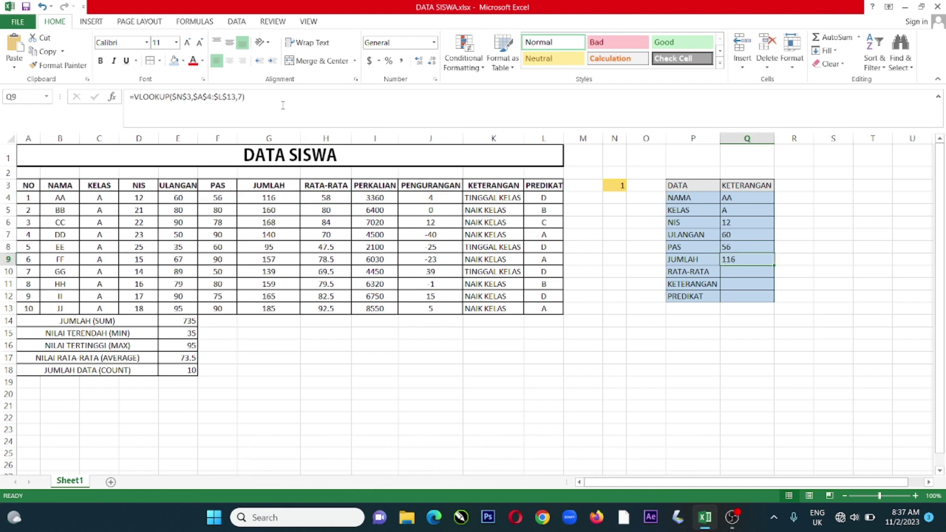
pyautogui.click(236, 104)
pyautogui.moveTo(57, 105); pyautogui.dragTo(96, 98)
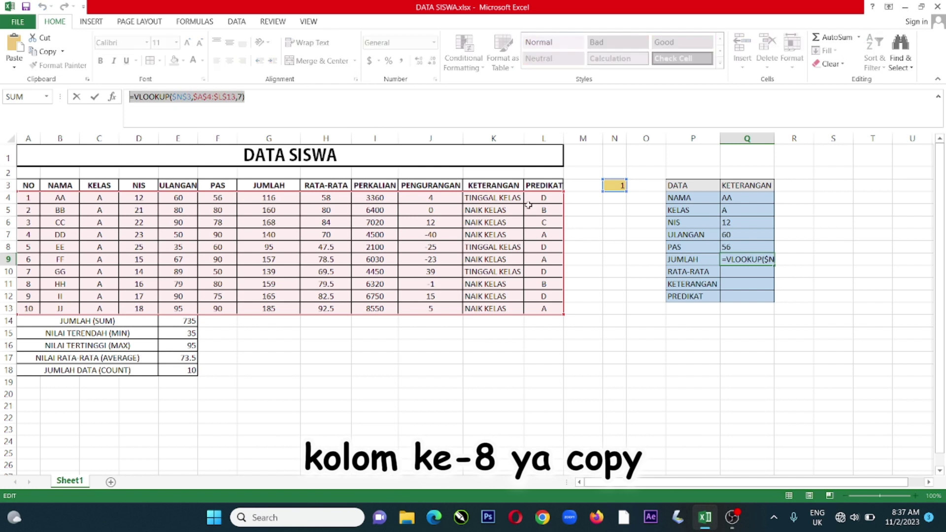
pyautogui.click(316, 104)
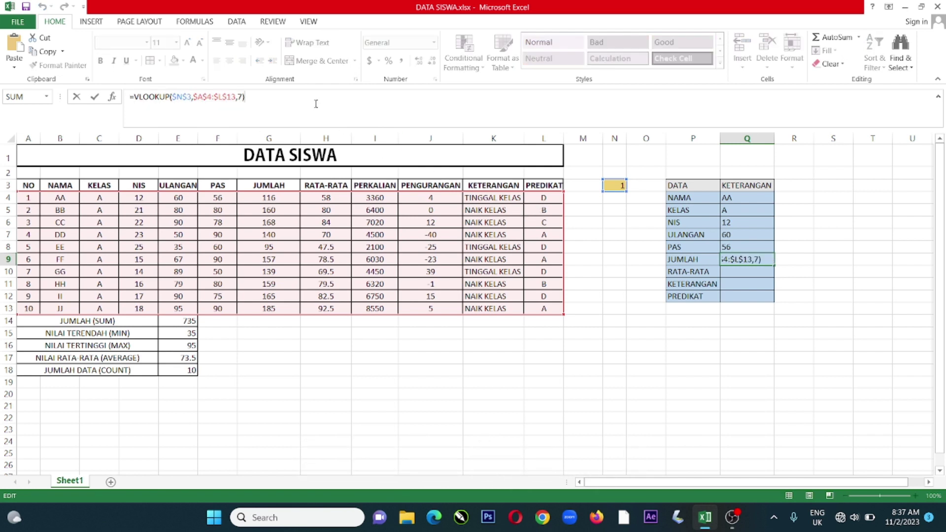
pyautogui.press('Return')
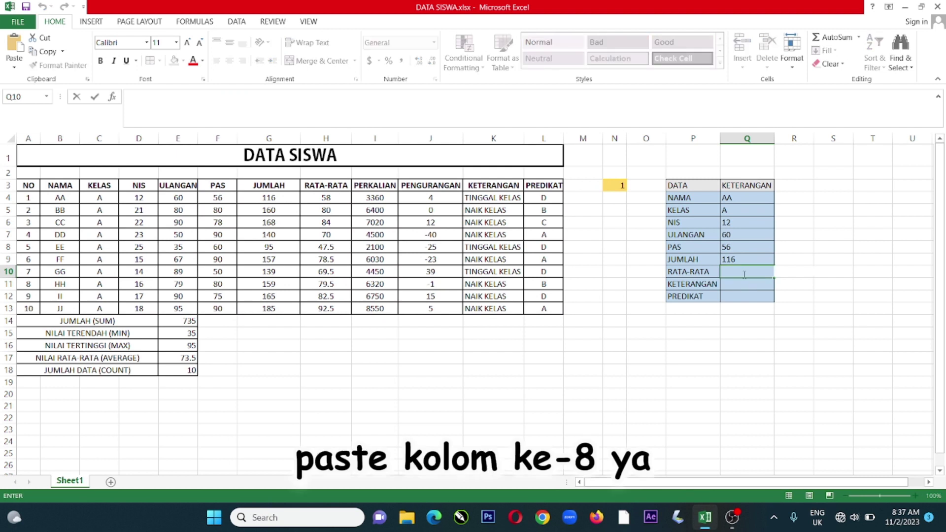
# Step: Paste the VLOOKUP formula into Q10 beside RATA-RATA with column index 8, and left-align the cell
pyautogui.hotkey('ctrl', 'v')
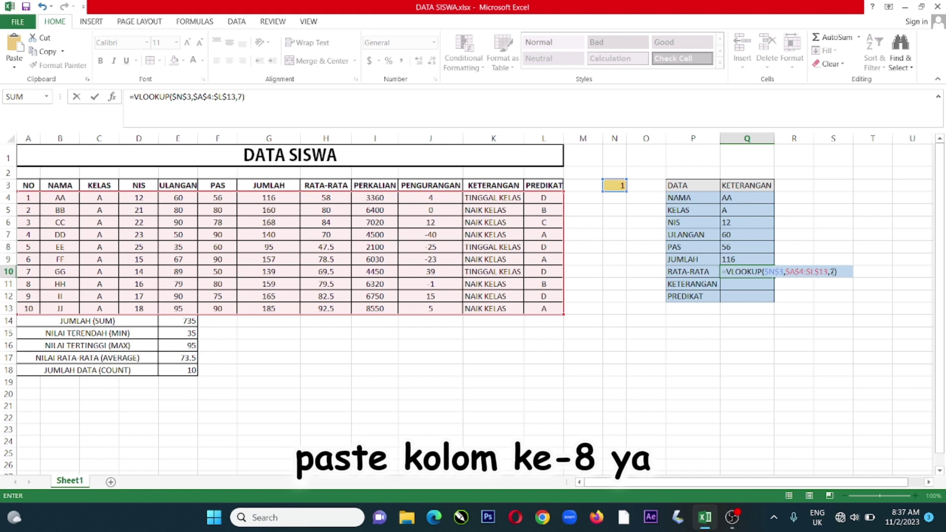
pyautogui.click(833, 272)
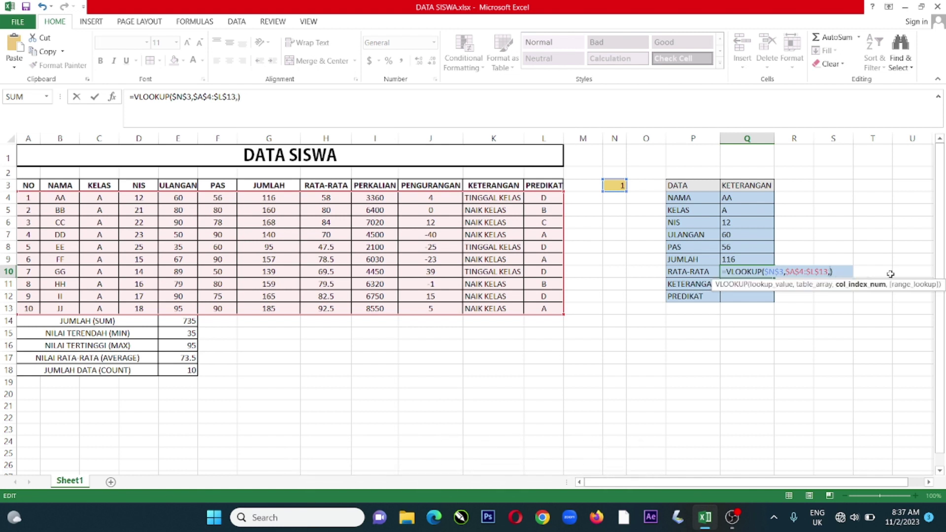
pyautogui.press('BackSpace')
pyautogui.write('8')
pyautogui.press('Return')
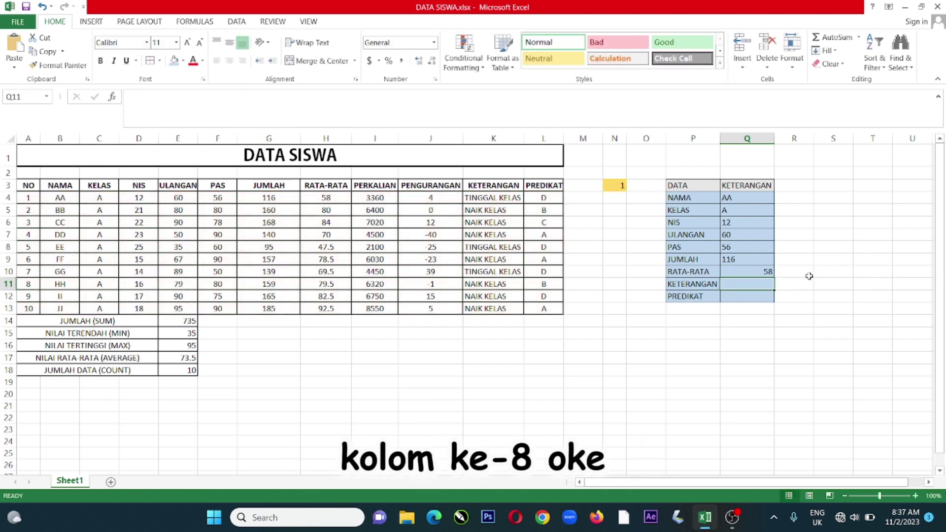
pyautogui.click(748, 273)
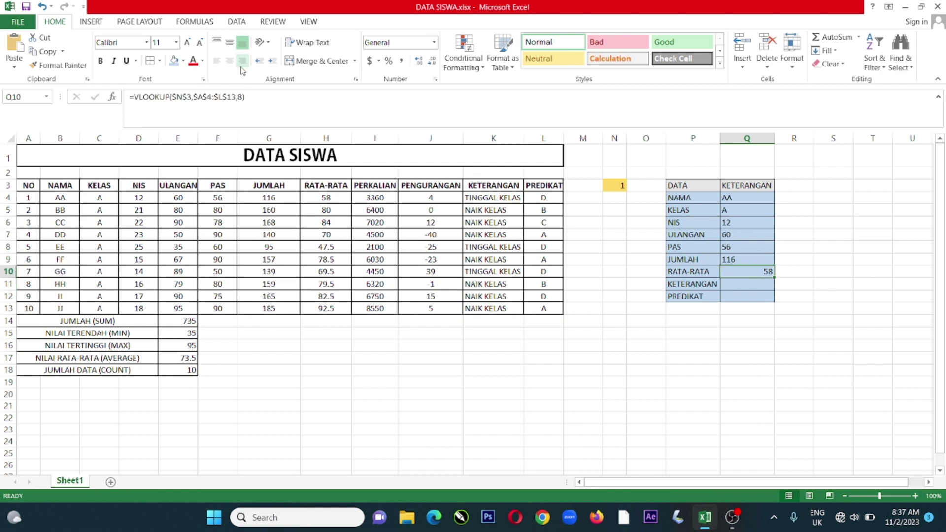
pyautogui.click(216, 62)
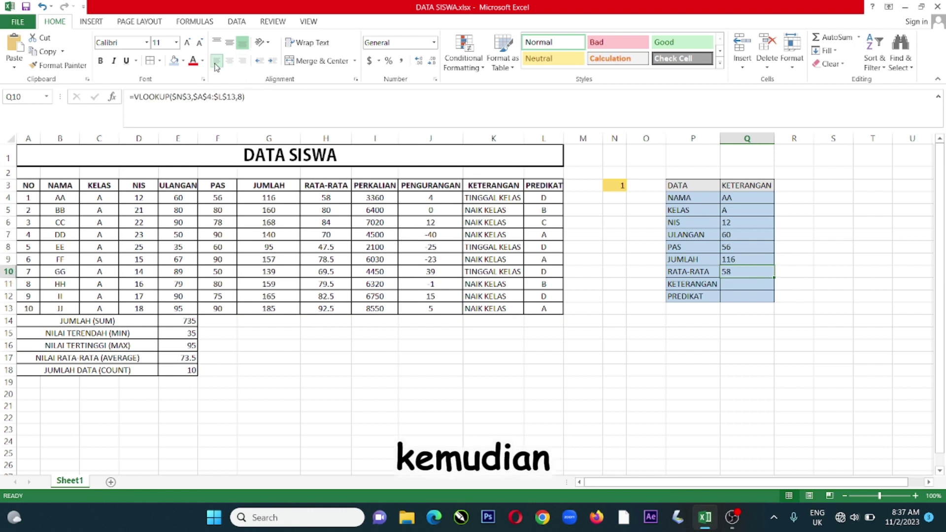
# Step: Copy the full VLOOKUP formula text from Q10, beside RATA-RATA
pyautogui.click(746, 285)
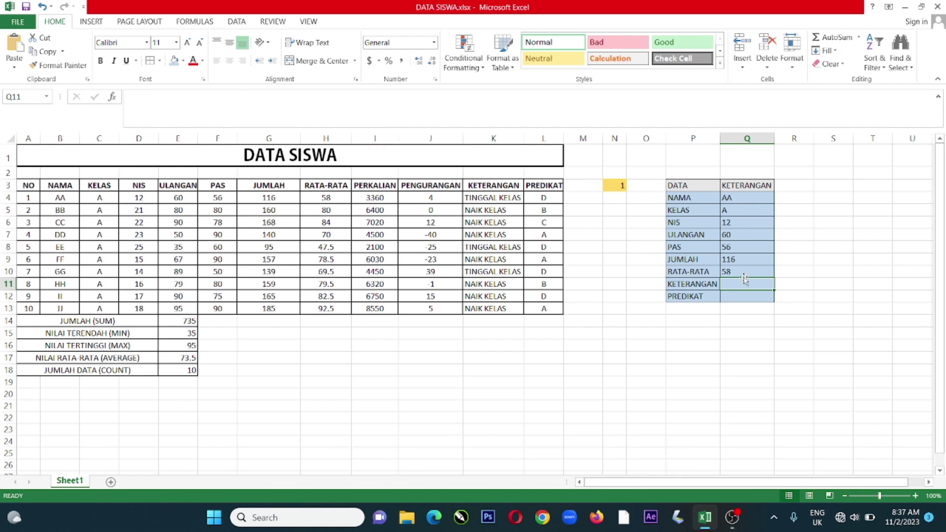
pyautogui.click(729, 271)
pyautogui.click(271, 91)
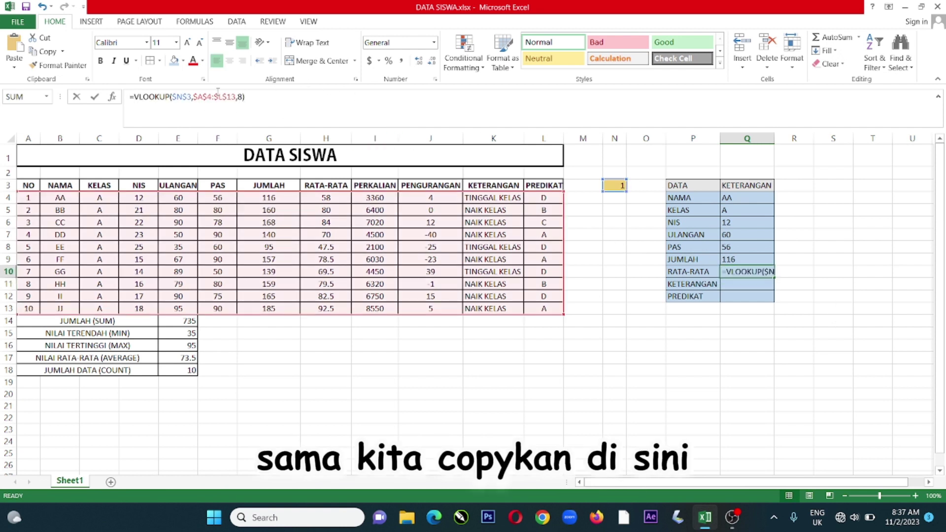
pyautogui.hotkey('shift', 'Home')
pyautogui.hotkey('ctrl', 'c')
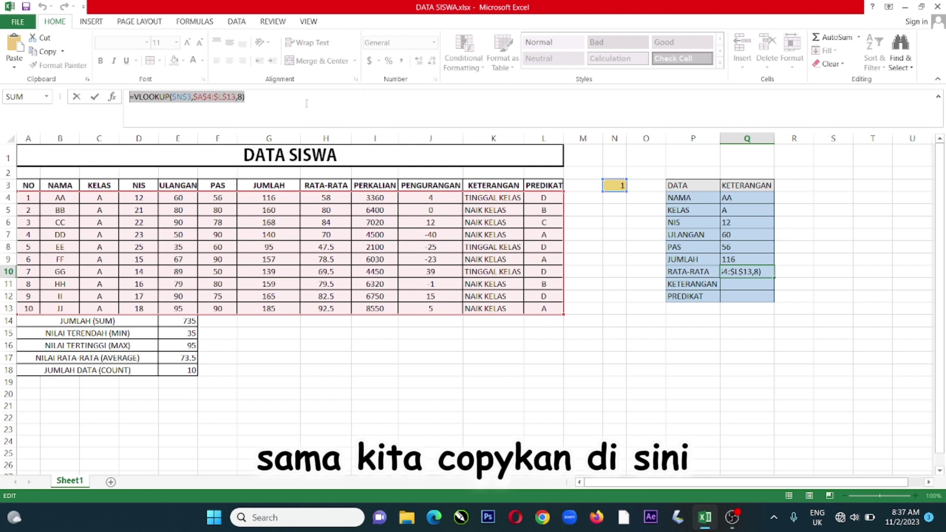
pyautogui.press('Return')
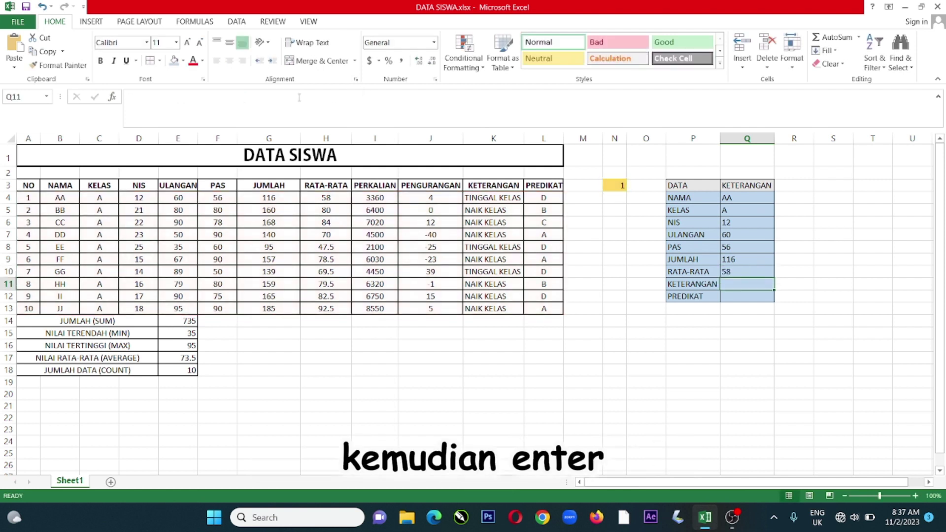
# Step: Paste the VLOOKUP formula into Q11 beside KETERANGAN with column index 11, and widen column Q to fit the text
pyautogui.doubleClick(737, 281)
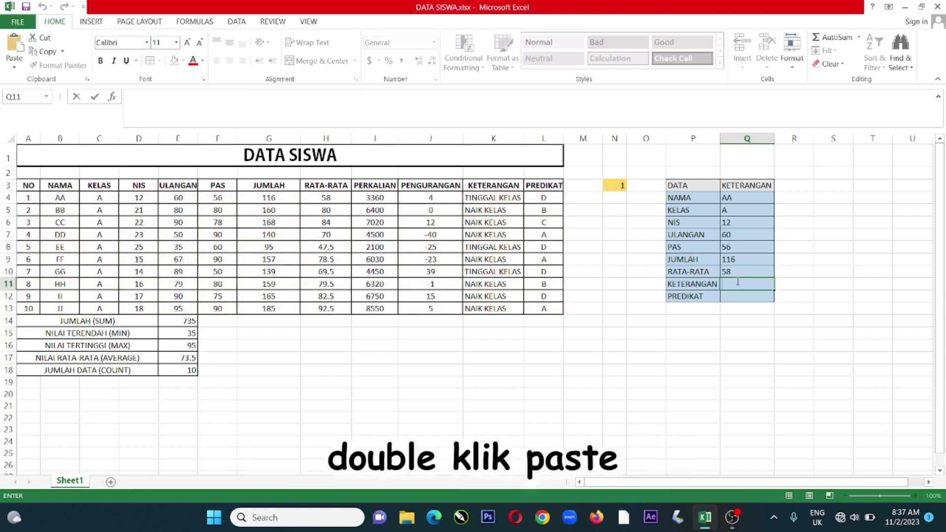
pyautogui.hotkey('ctrl', 'v')
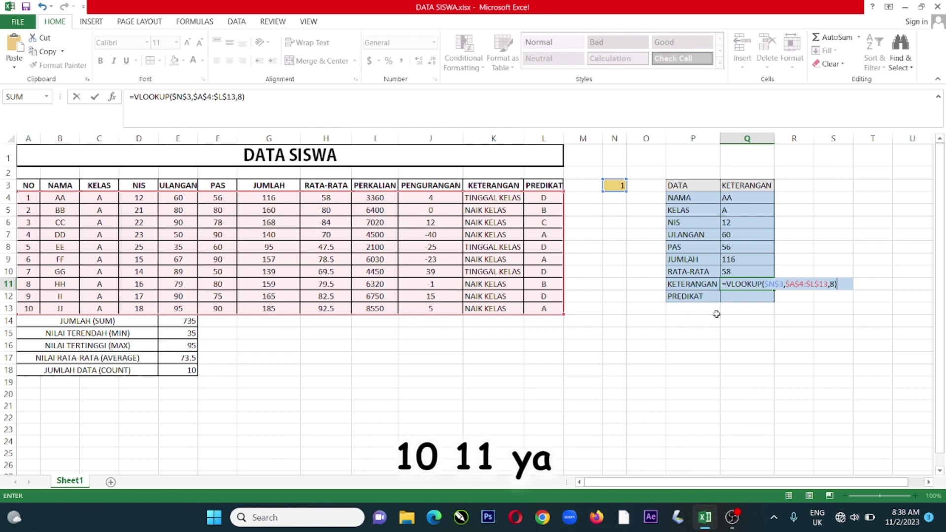
pyautogui.click(833, 285)
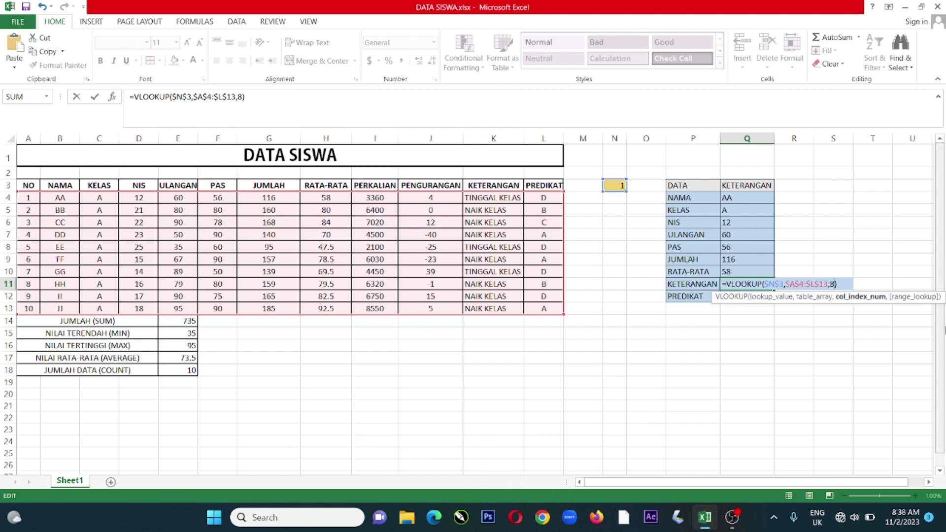
pyautogui.press('BackSpace')
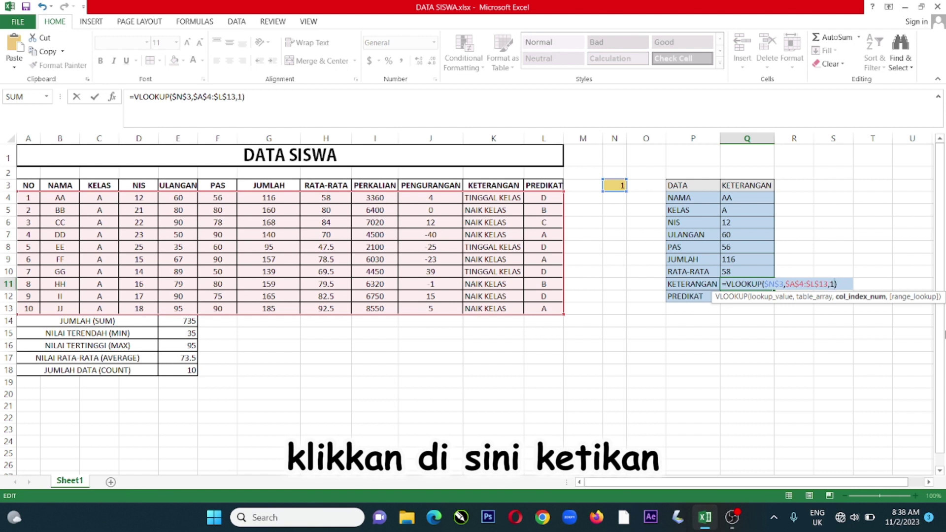
pyautogui.write('11')
pyautogui.press('Return')
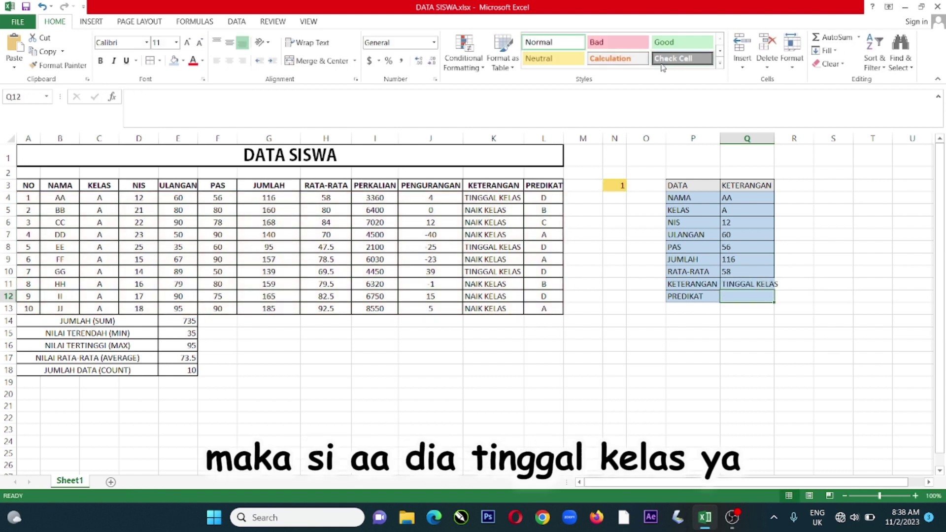
pyautogui.moveTo(773, 140); pyautogui.dragTo(780, 140)
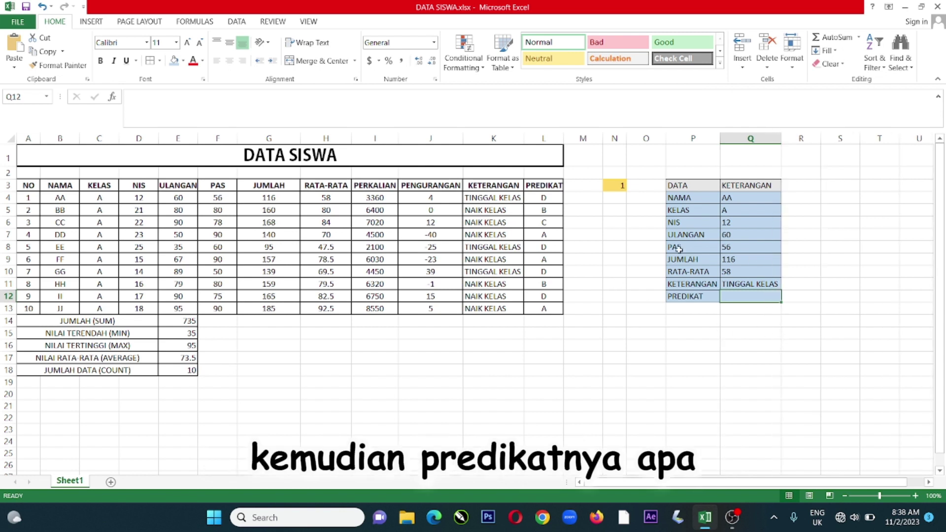
# Step: Copy the full VLOOKUP formula text from Q11, beside KETERANGAN
pyautogui.click(757, 284)
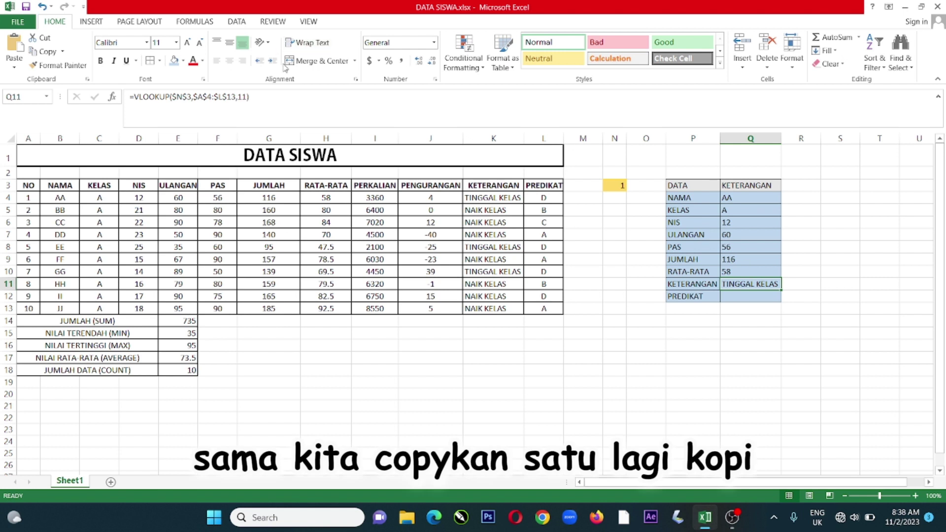
pyautogui.moveTo(249, 96); pyautogui.dragTo(109, 94)
pyautogui.hotkey('ctrl', 'c')
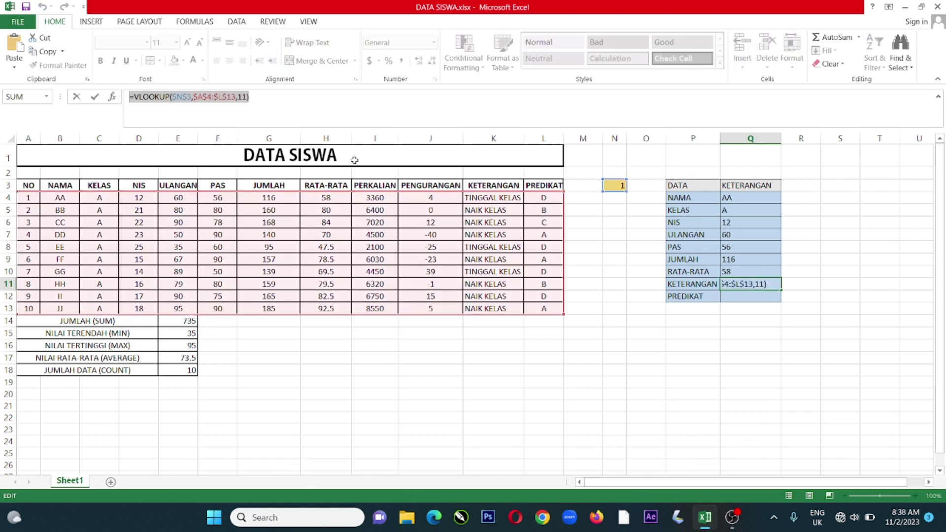
pyautogui.click(305, 102)
pyautogui.press('Return')
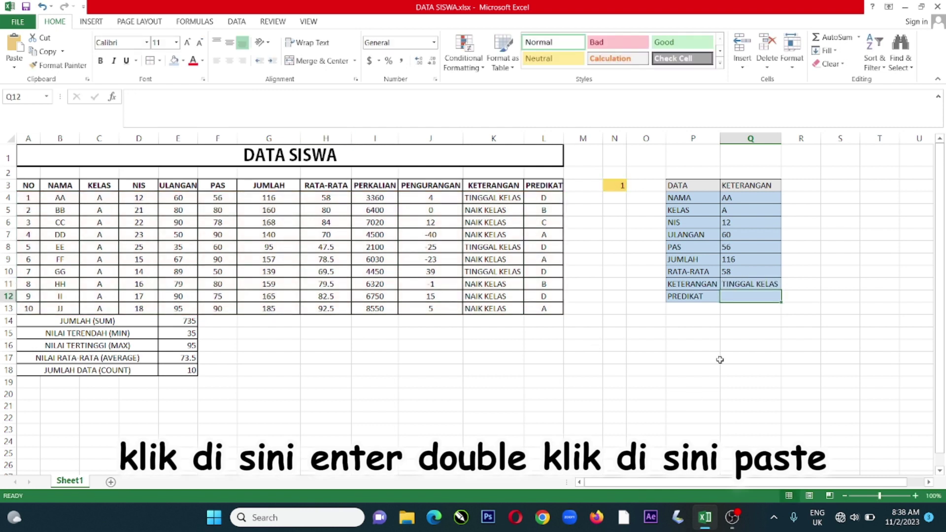
# Step: Paste the VLOOKUP formula into Q12 beside PREDIKAT with column index 12
pyautogui.doubleClick(725, 298)
pyautogui.hotkey('ctrl', 'v')
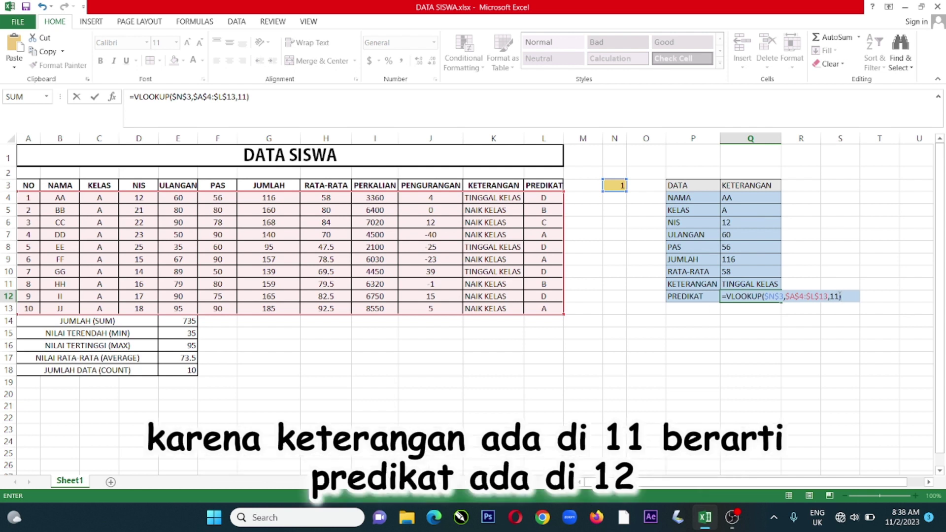
pyautogui.press('F2')
pyautogui.press('BackSpace')
pyautogui.write('2')
pyautogui.press('Return')
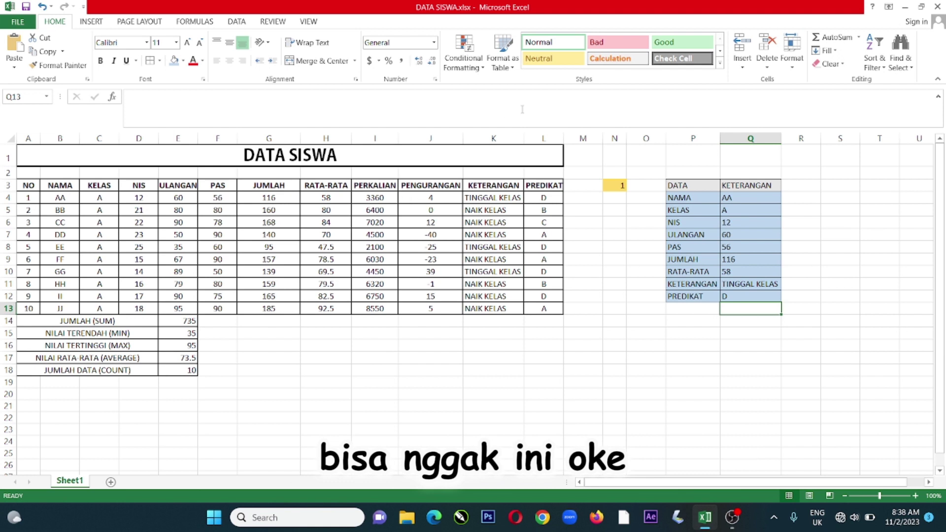
pyautogui.click(680, 370)
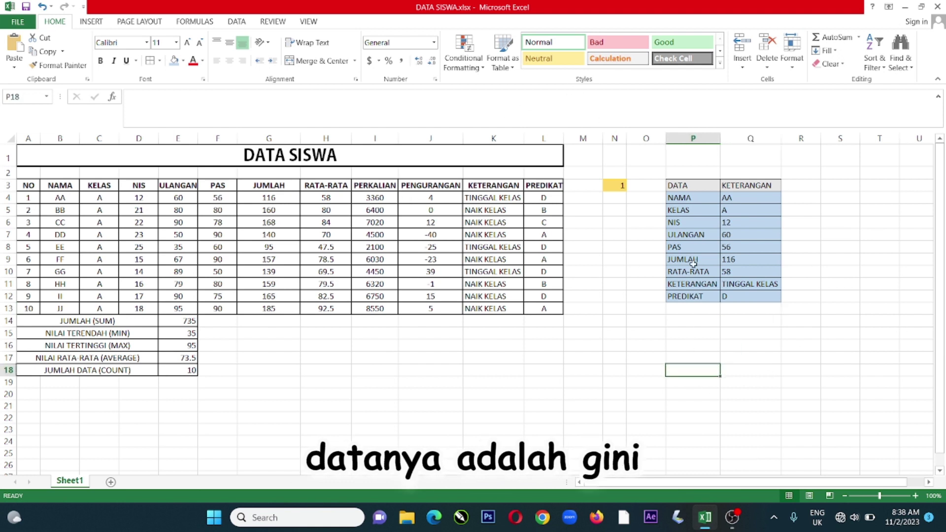
pyautogui.click(696, 199)
pyautogui.moveTo(695, 198); pyautogui.dragTo(768, 302)
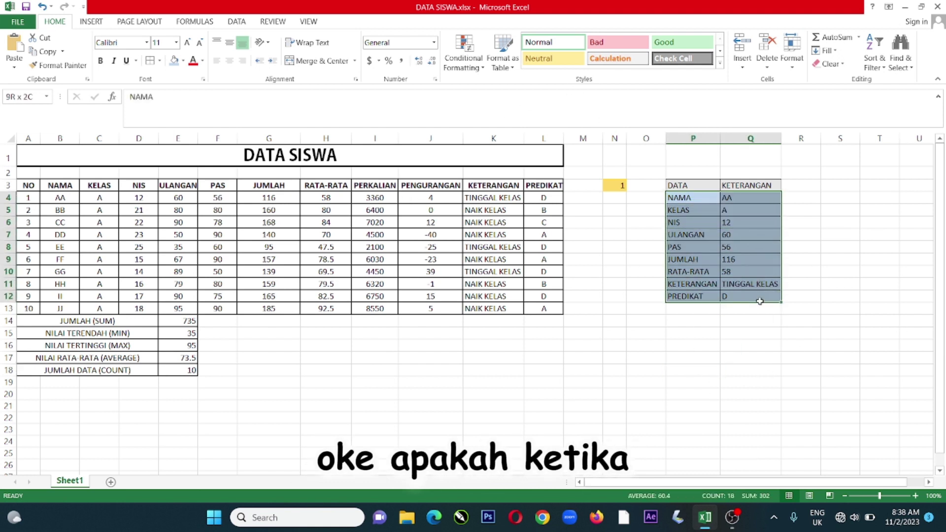
pyautogui.click(829, 234)
# Step: Set the code in N3 to 2 to test the lookup table with another student
pyautogui.click(620, 187)
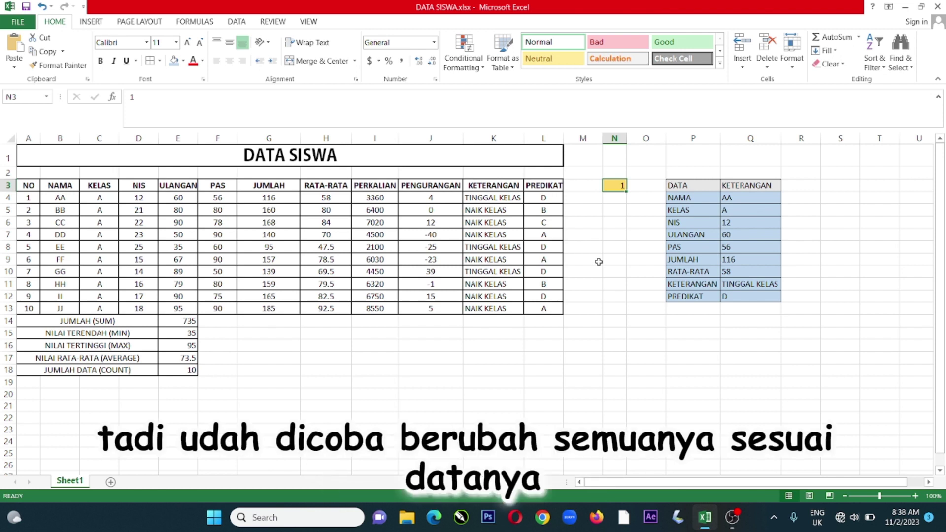
pyautogui.write('2')
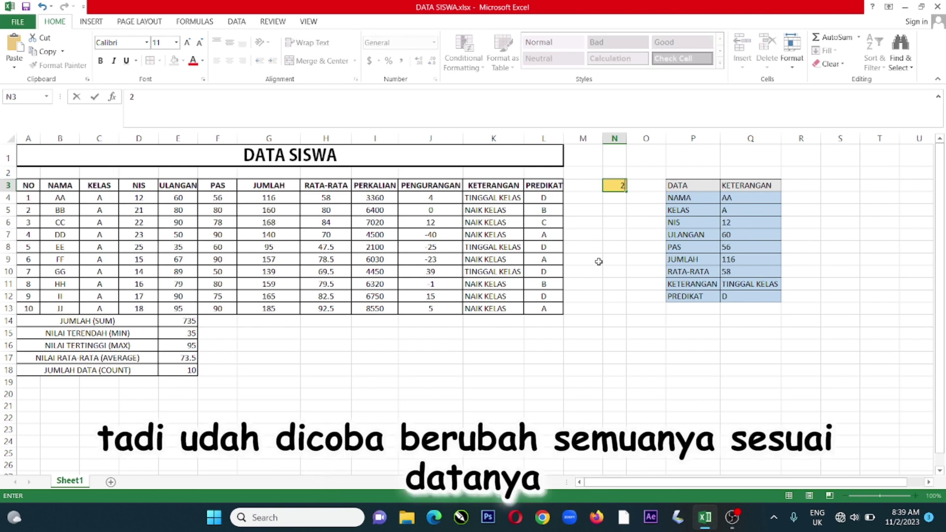
pyautogui.press('Return')
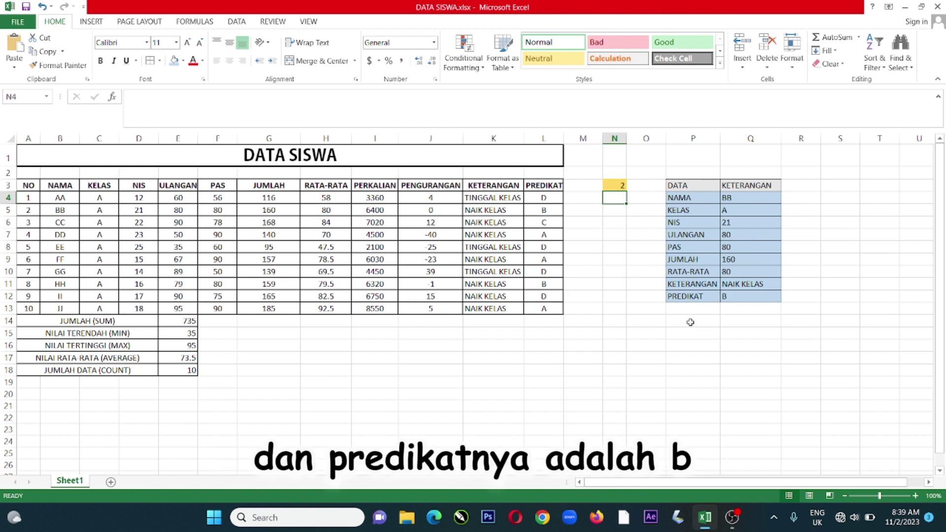
pyautogui.click(620, 321)
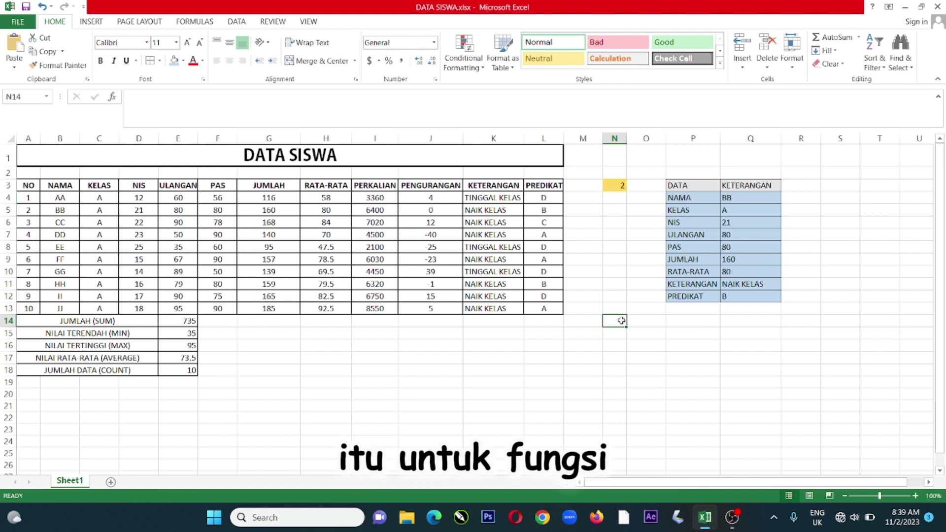